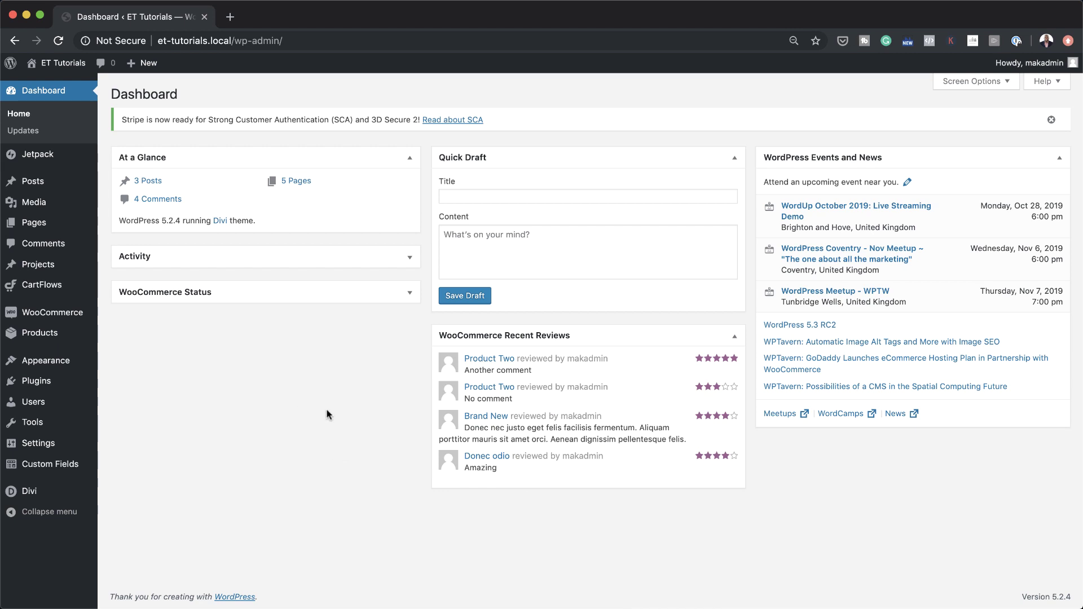
Create a new page titled 'example' and open it in Divi Builder, building from scratch.
mouse_move(34, 223)
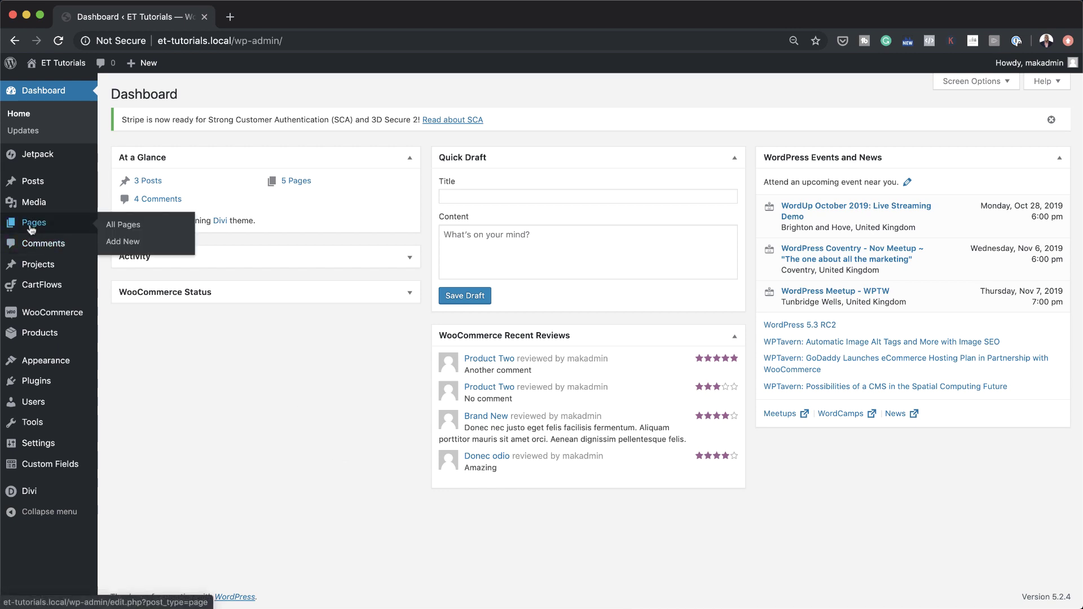
click(135, 242)
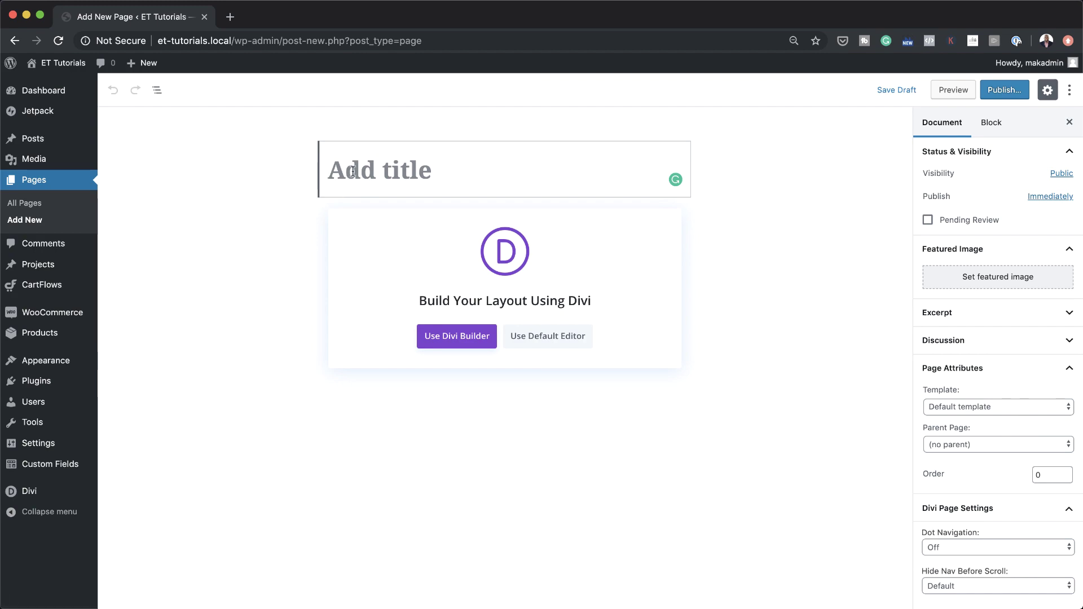
text(example)
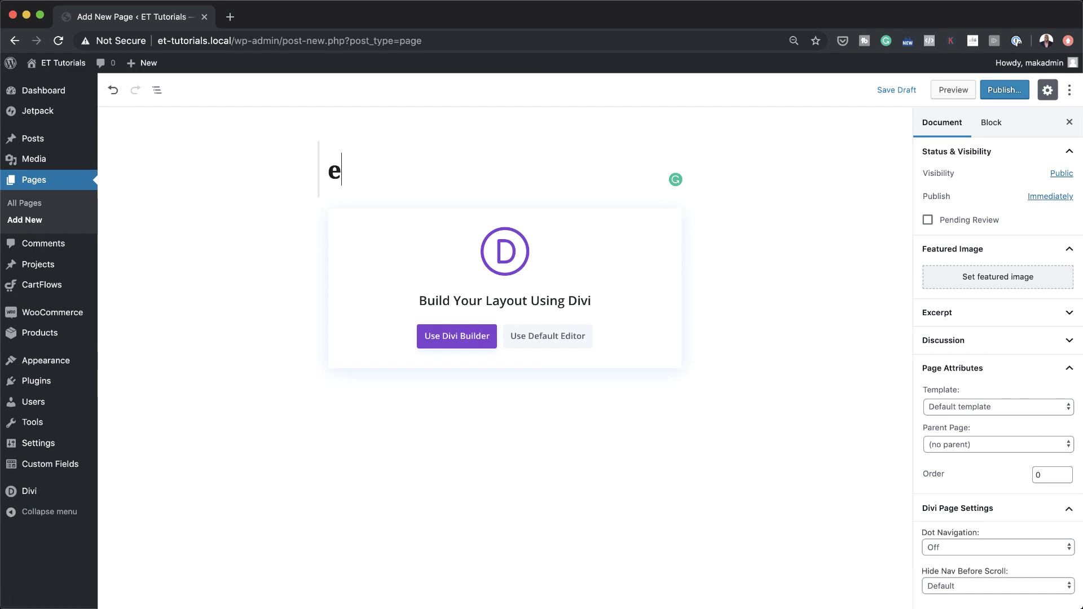
click(473, 337)
click(344, 353)
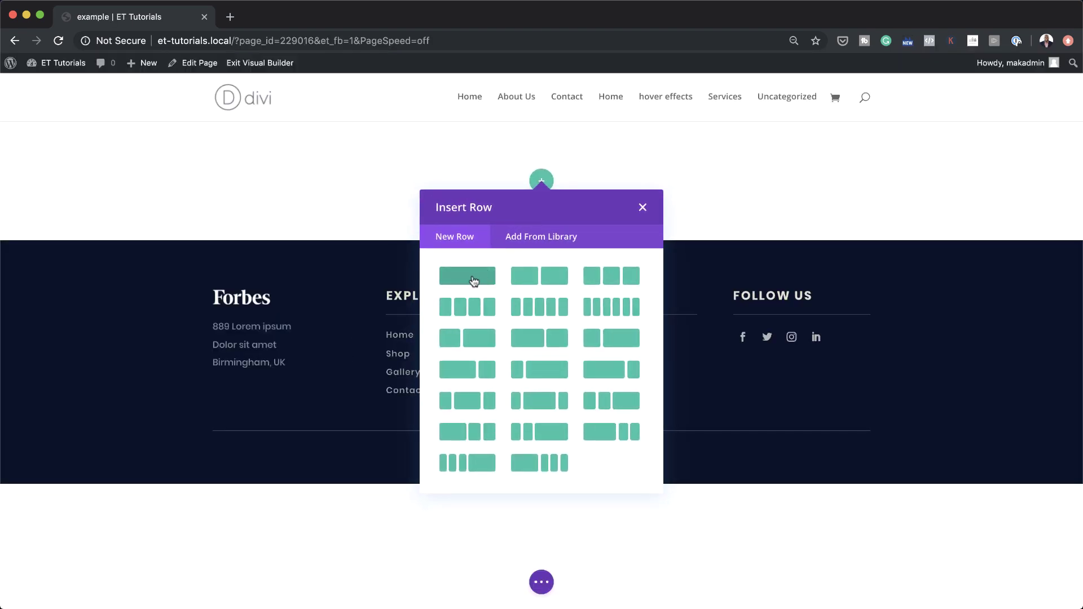
Insert a one-column row and set its background image to the eyeglasses photo.
click(474, 280)
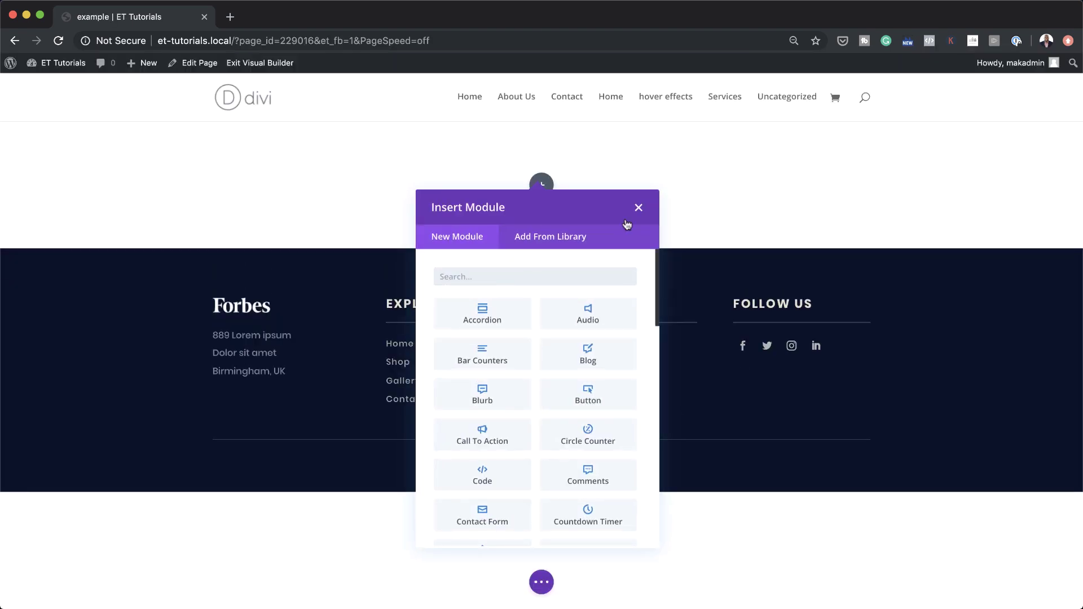
click(641, 208)
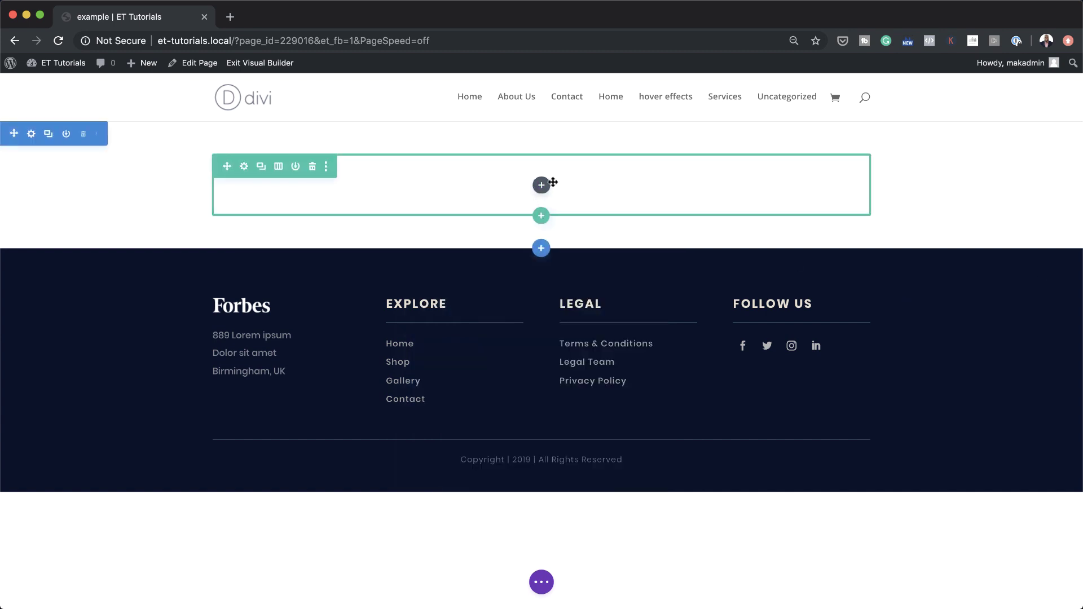
click(245, 167)
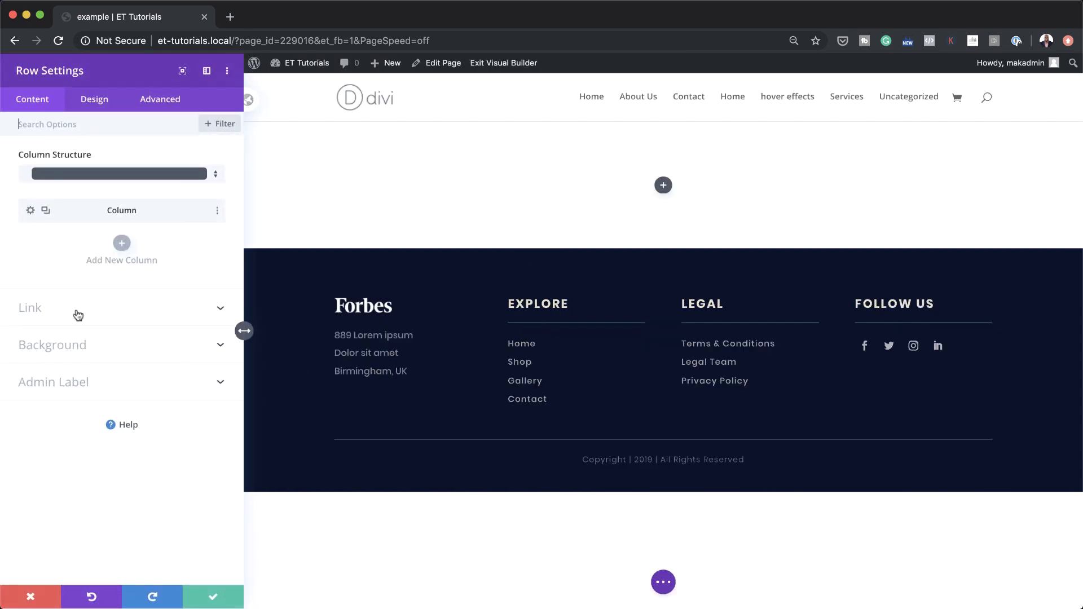
click(57, 345)
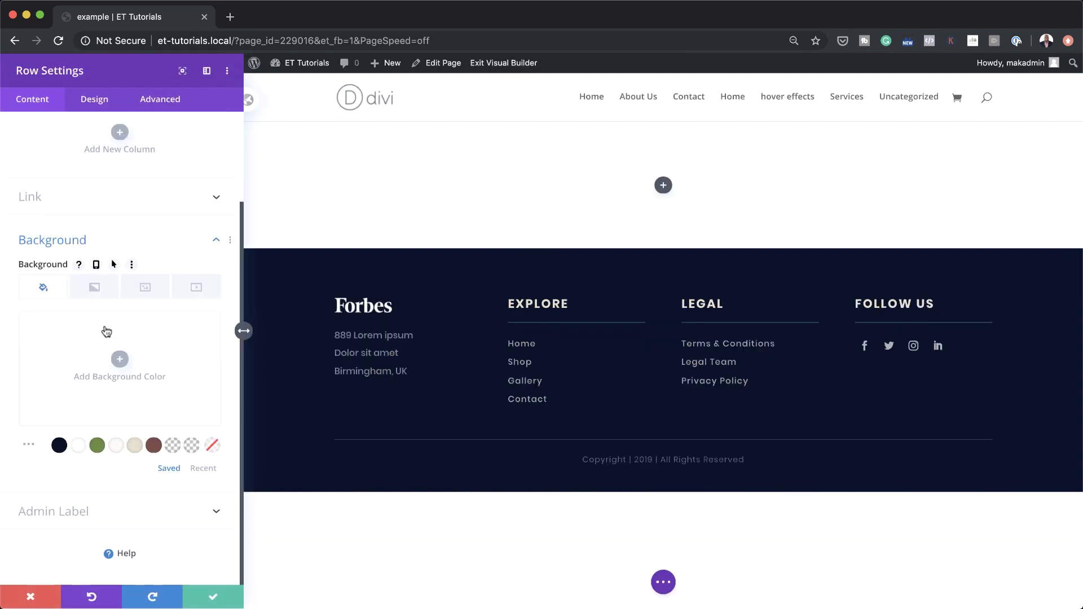
click(147, 289)
click(119, 359)
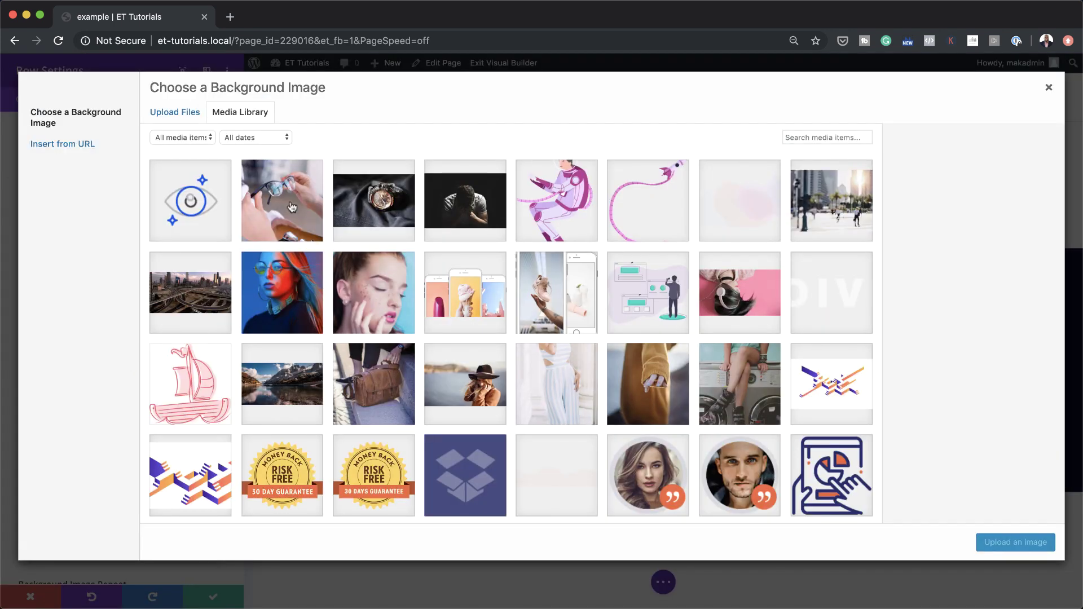
click(291, 207)
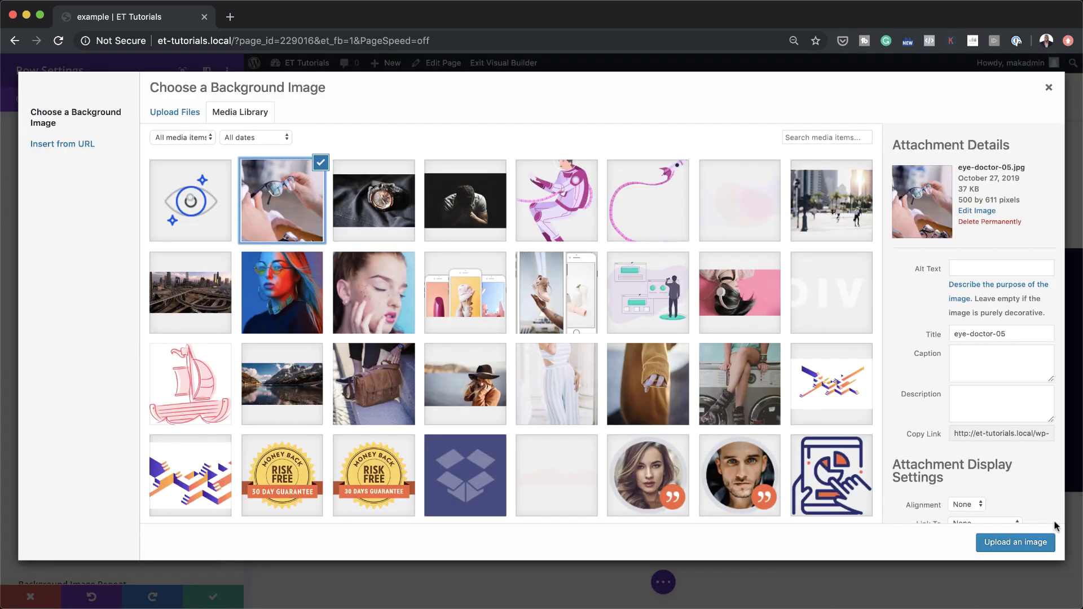
click(1015, 543)
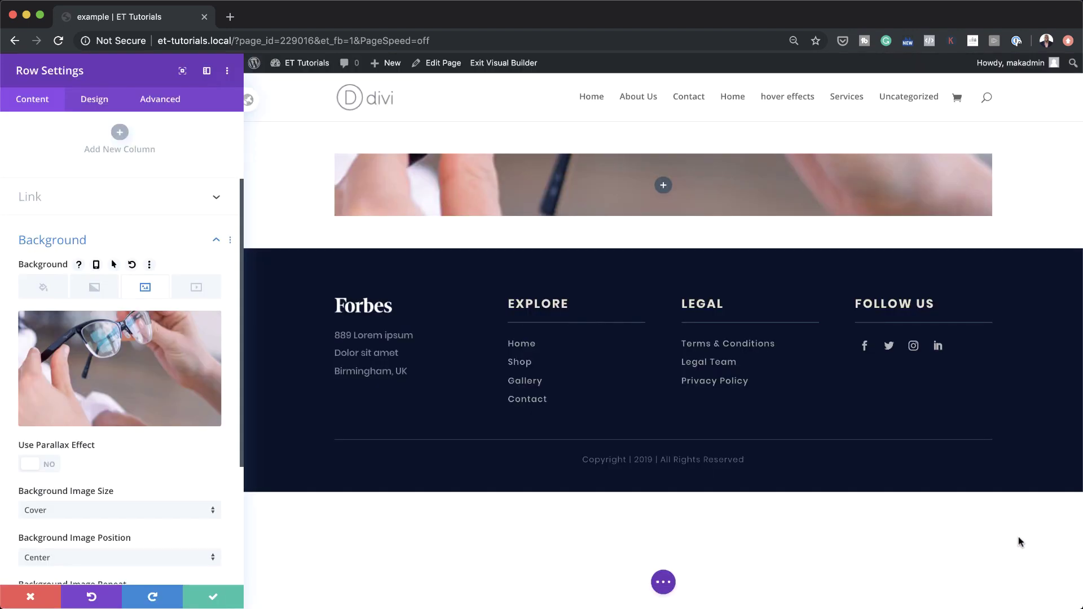
click(99, 106)
Set the row's top and bottom padding to 0px.
click(65, 196)
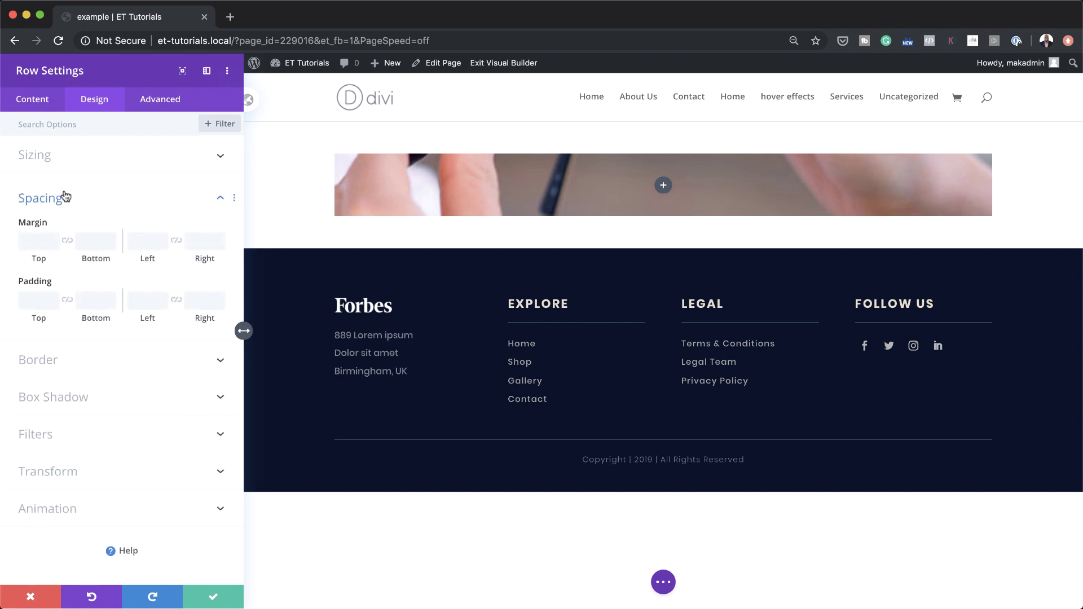
click(39, 302)
text(0)
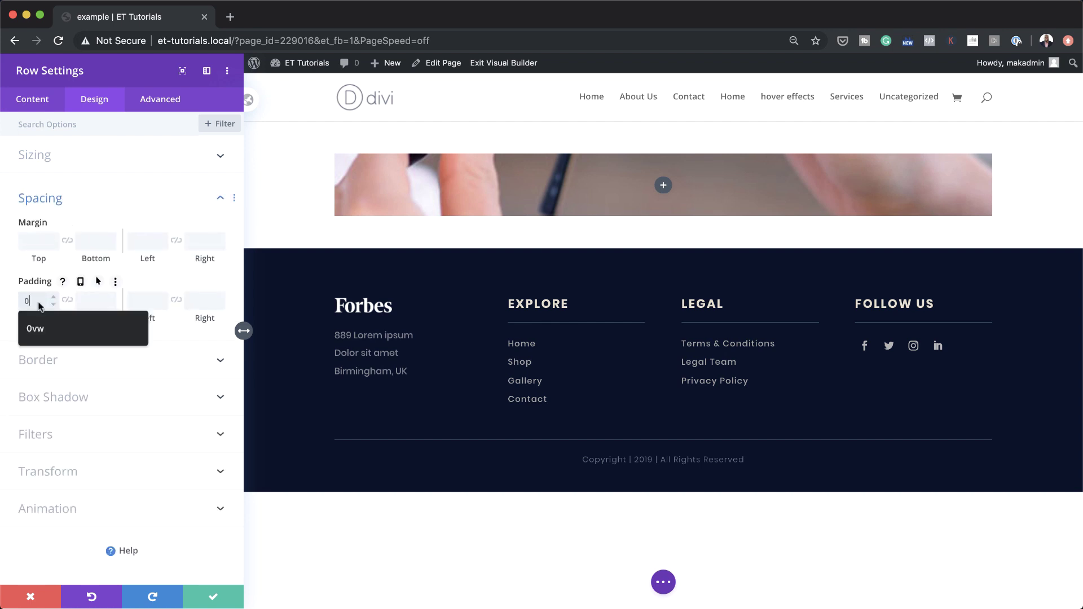
click(67, 299)
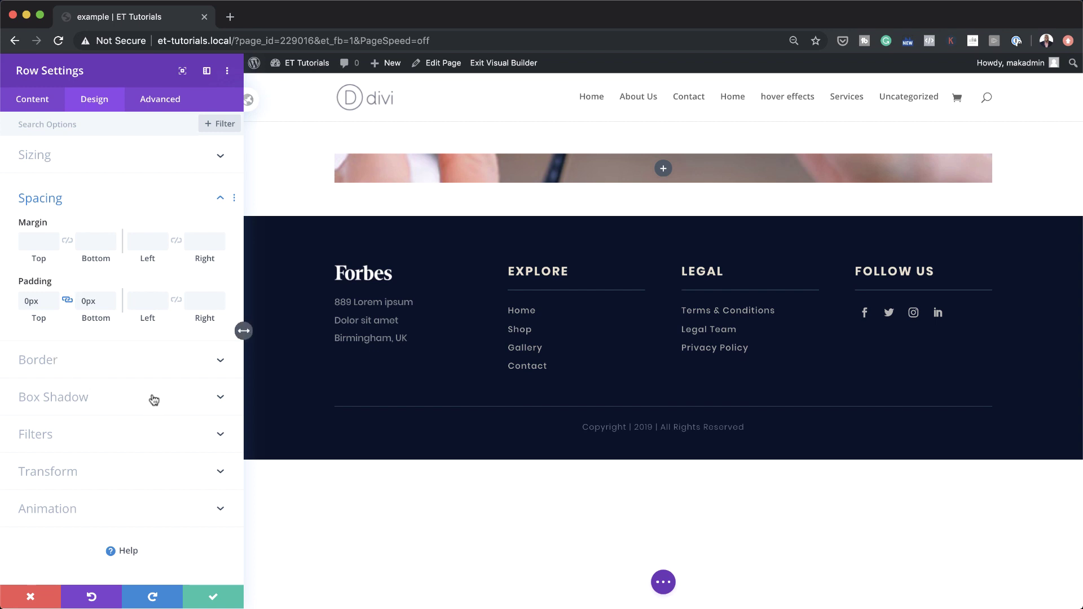
Apply the inner-shadow preset to the row's box shadow.
click(73, 400)
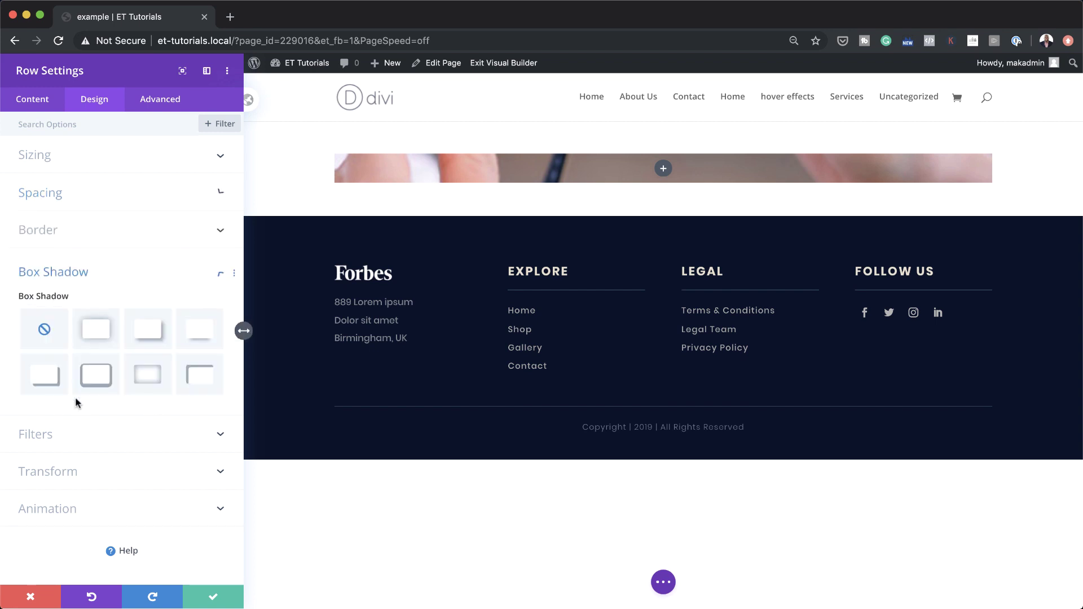
click(147, 375)
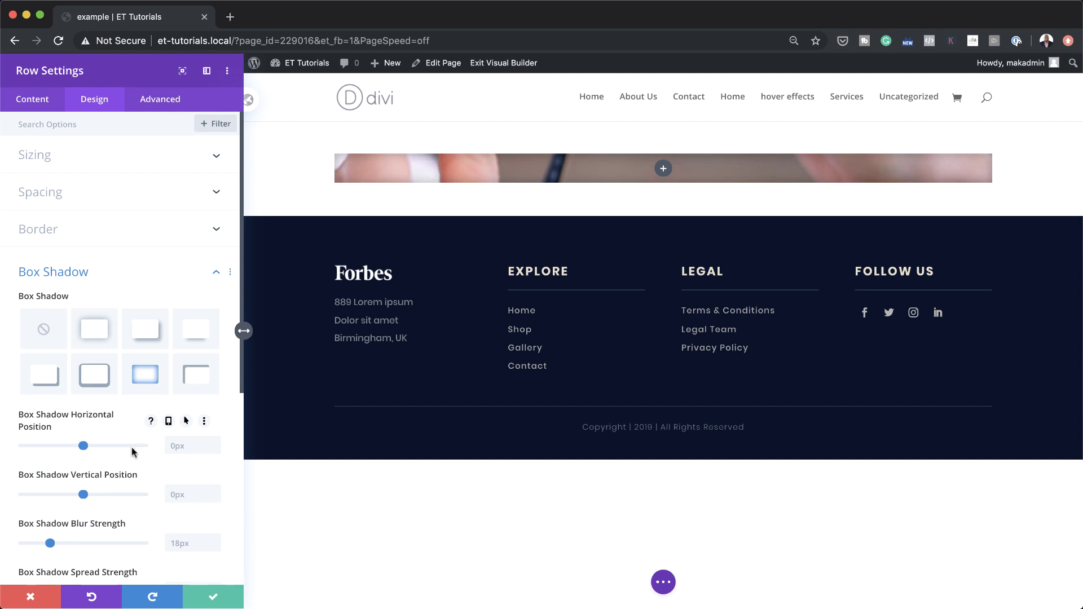
scroll(137, 513, down, 1)
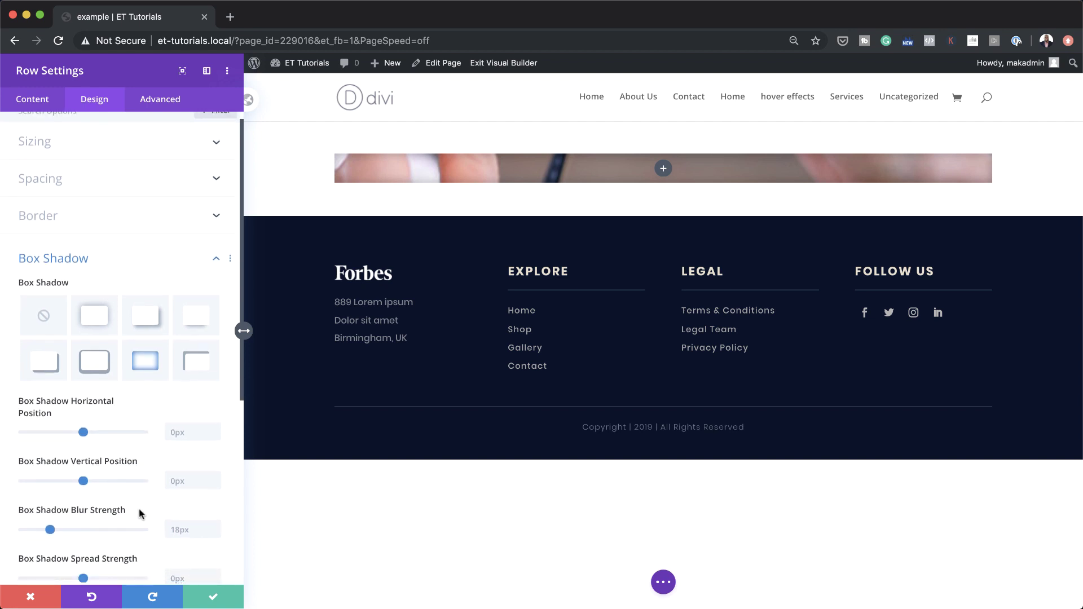
scroll(184, 524, down, 3)
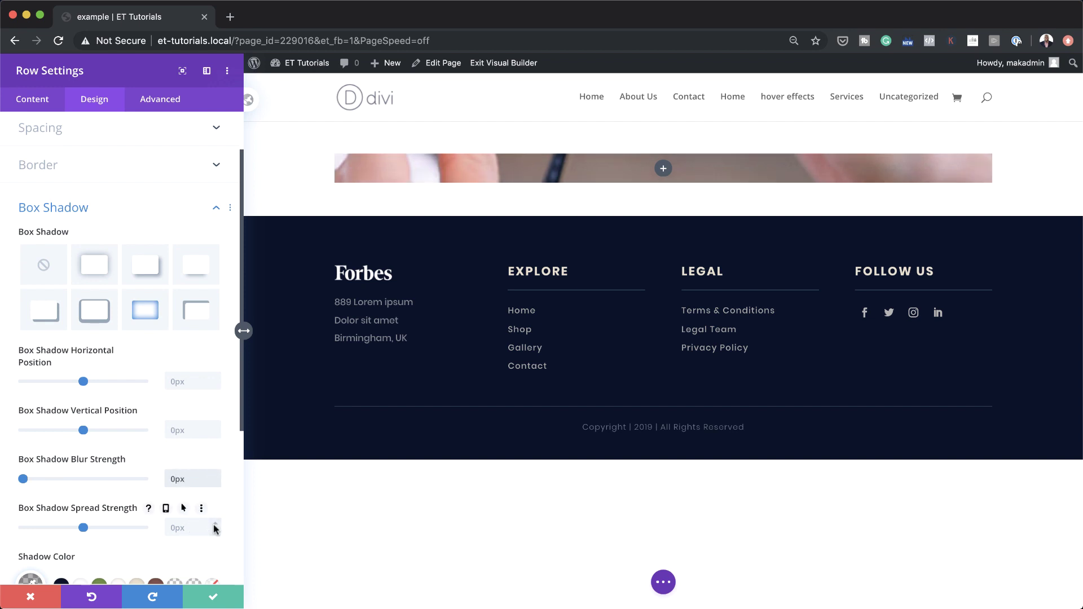
scroll(196, 525, down, 1)
scroll(196, 522, down, 5)
Set the row's shadow colour to fully opaque blue #063c68.
key(super+Tab)
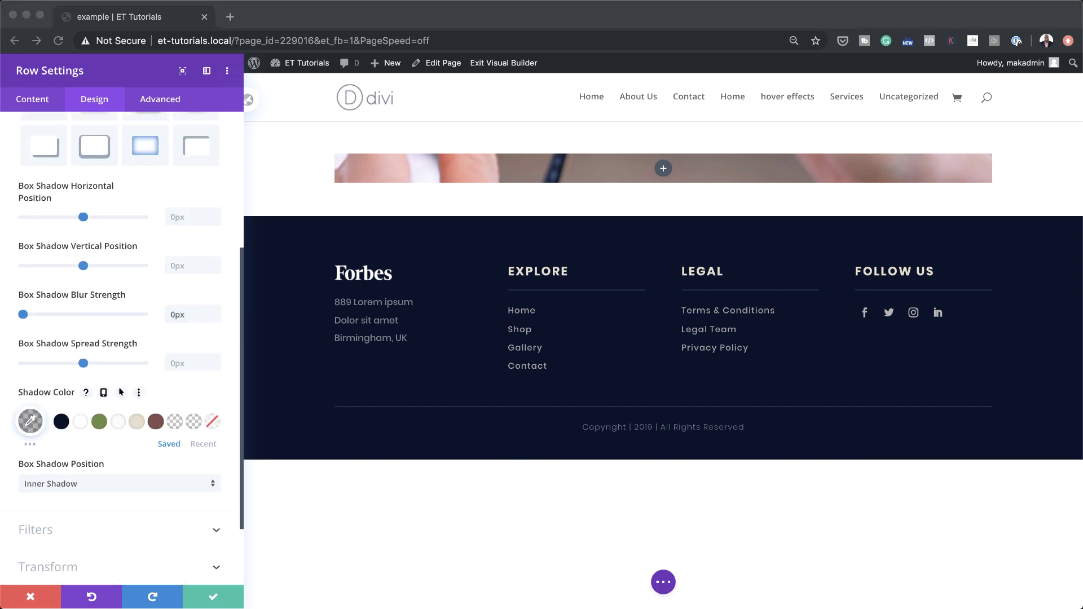
click(31, 422)
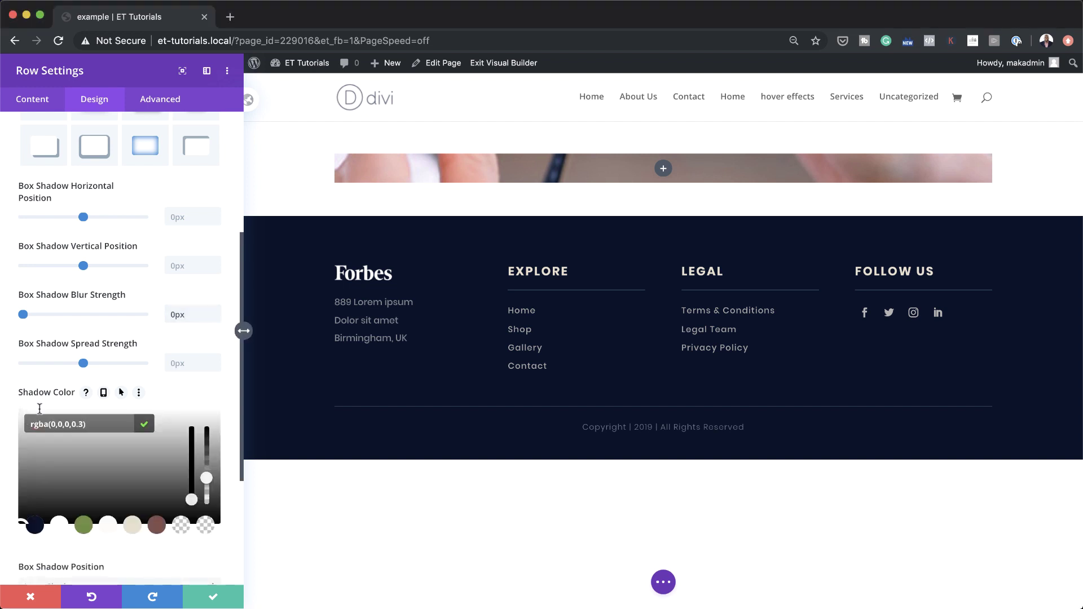
drag(206, 477, 207, 427)
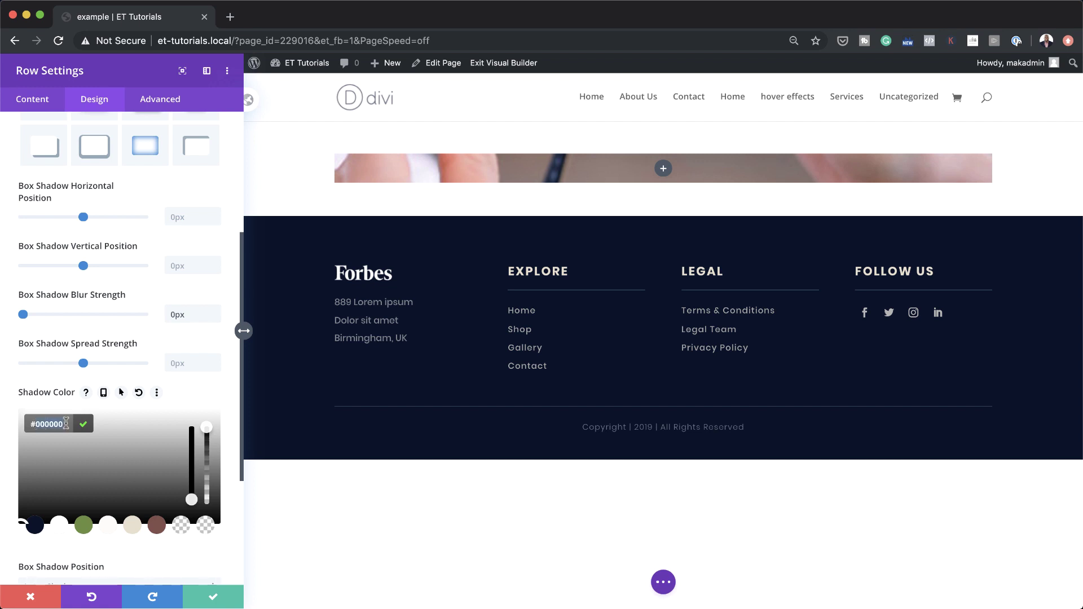
text(#063c68)
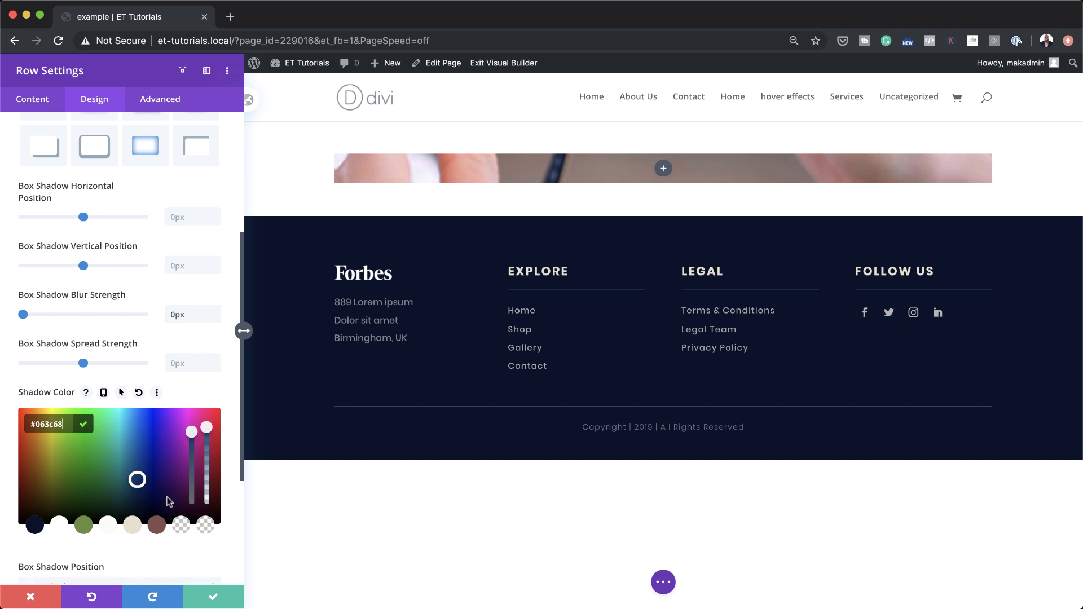
scroll(185, 500, down, 1)
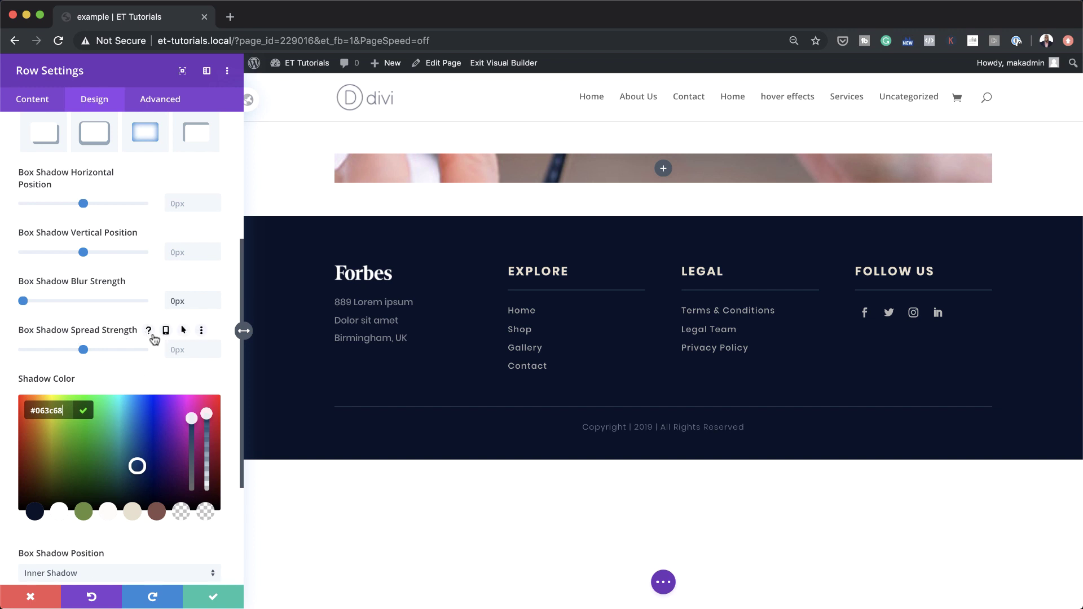
Make the row's shadow spread strength 10px on hover.
click(184, 331)
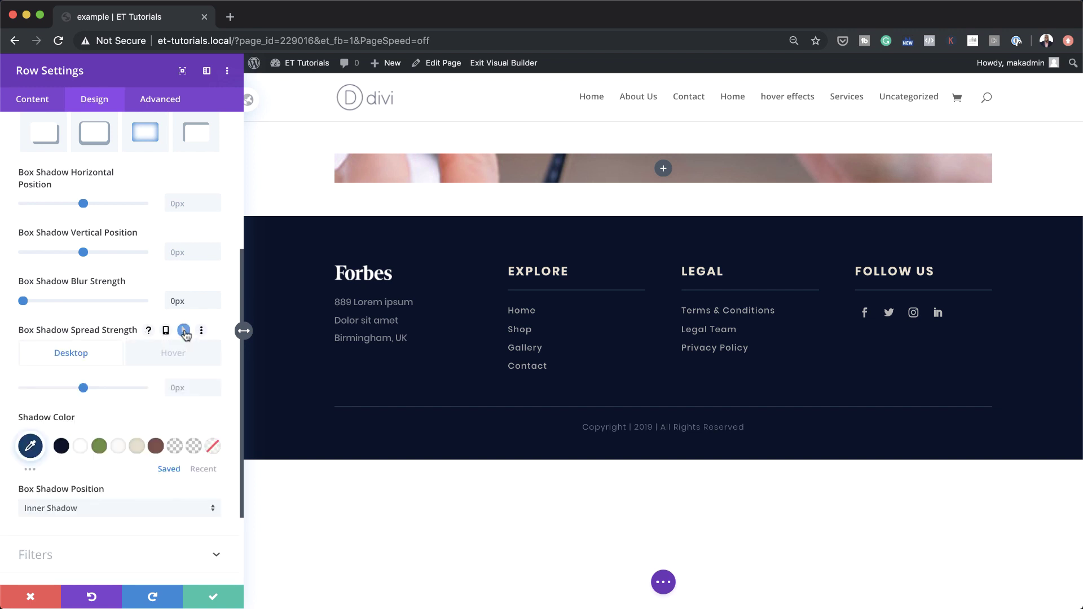
click(176, 354)
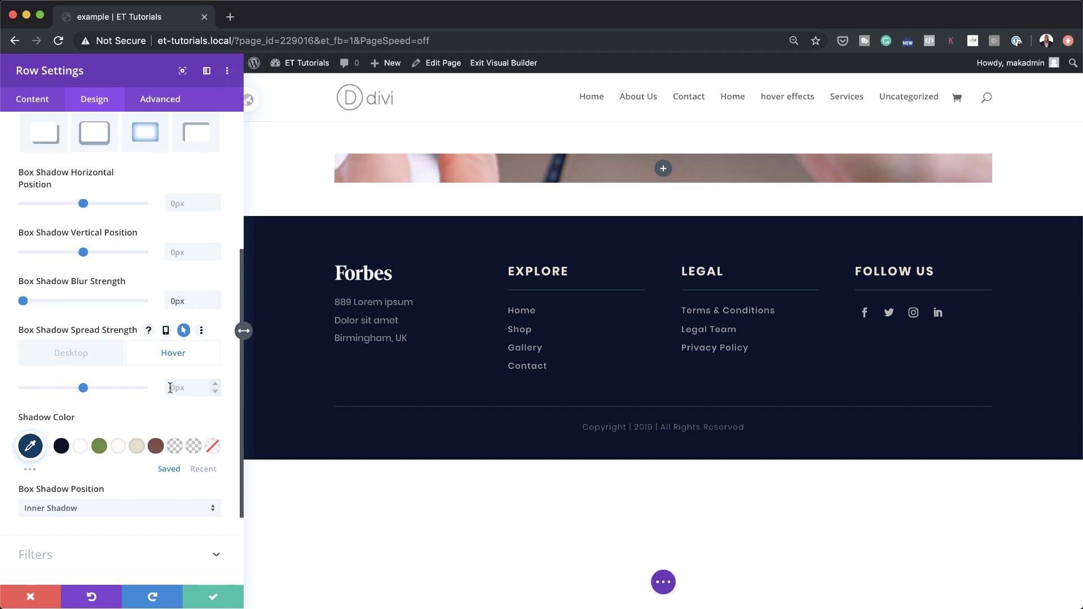
text(10)
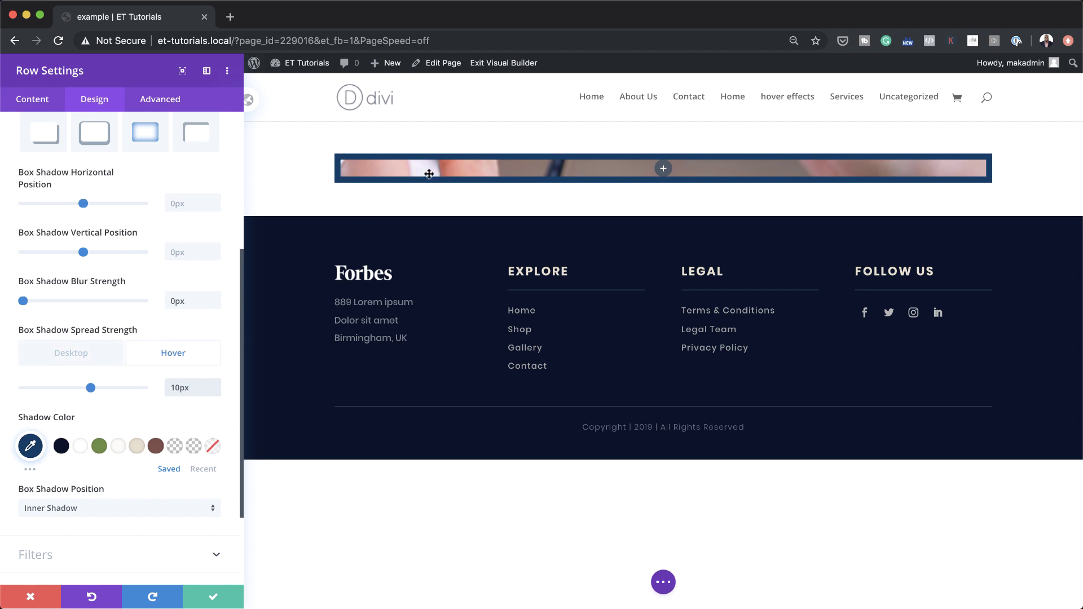
click(169, 102)
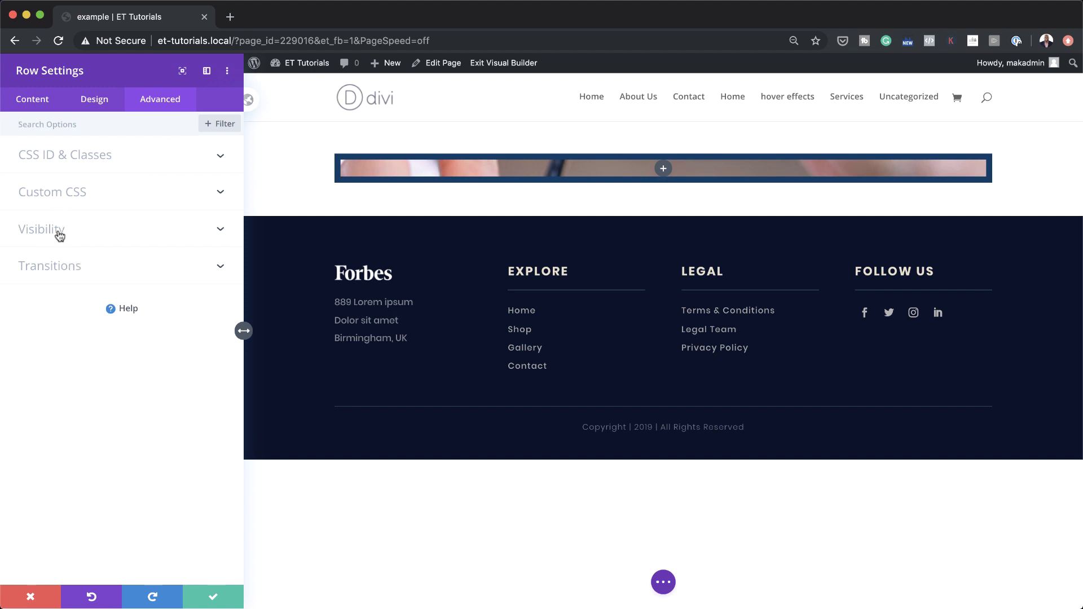
Set the row's transition duration to 500ms and transition delay to 700ms.
click(66, 267)
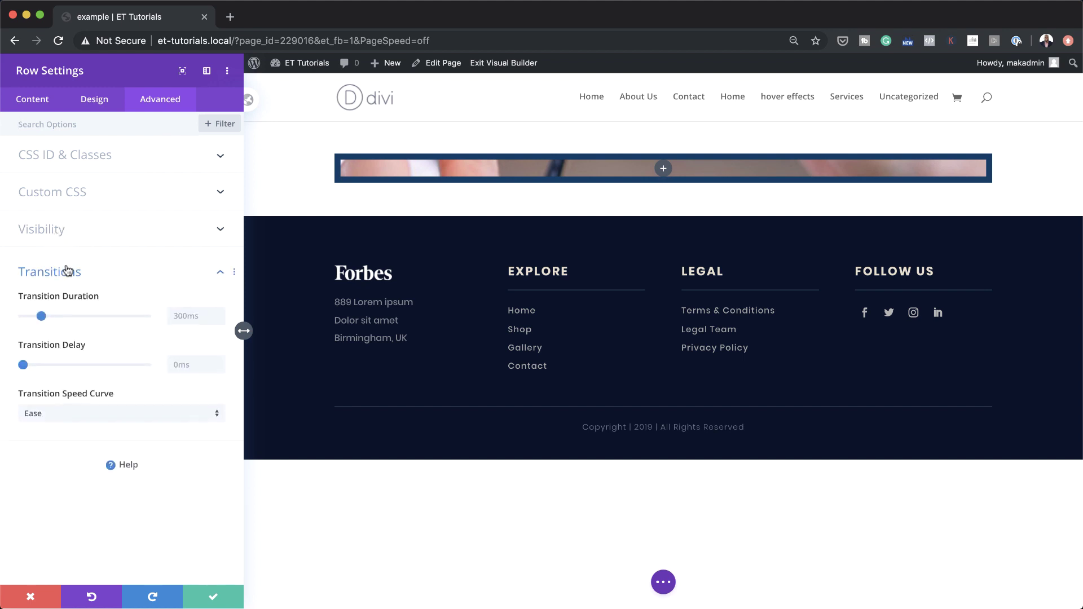
click(180, 316)
text(5)
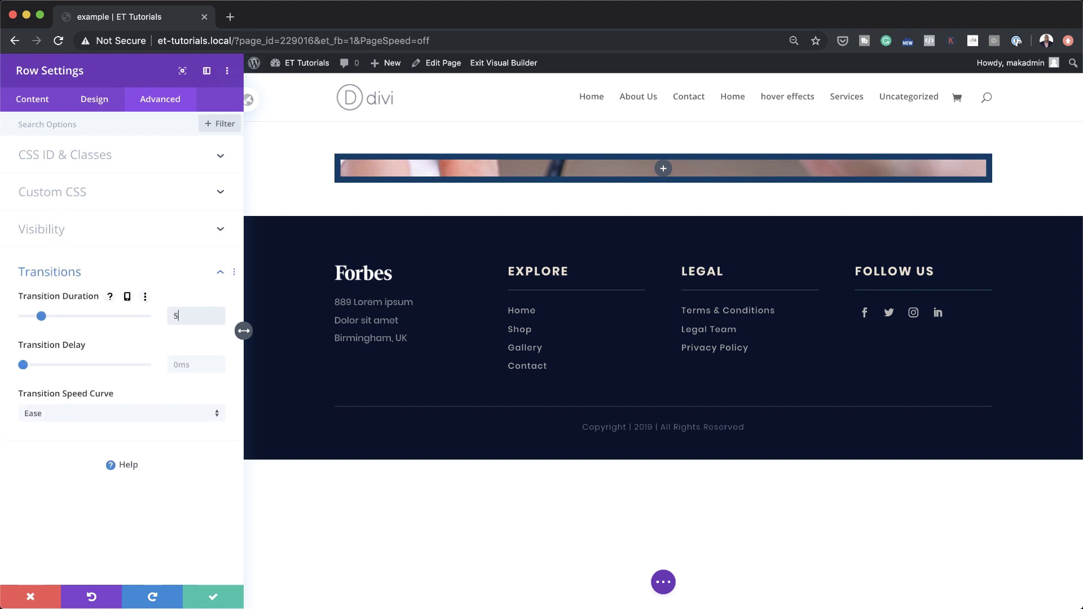
text(00ms)
click(188, 370)
text(700ms)
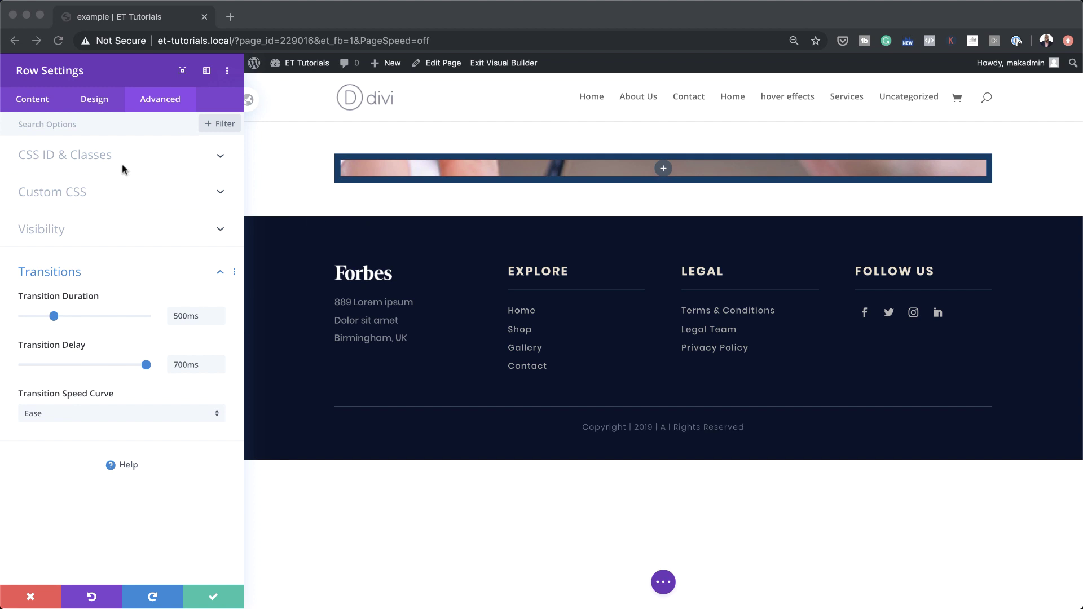
click(37, 100)
click(36, 100)
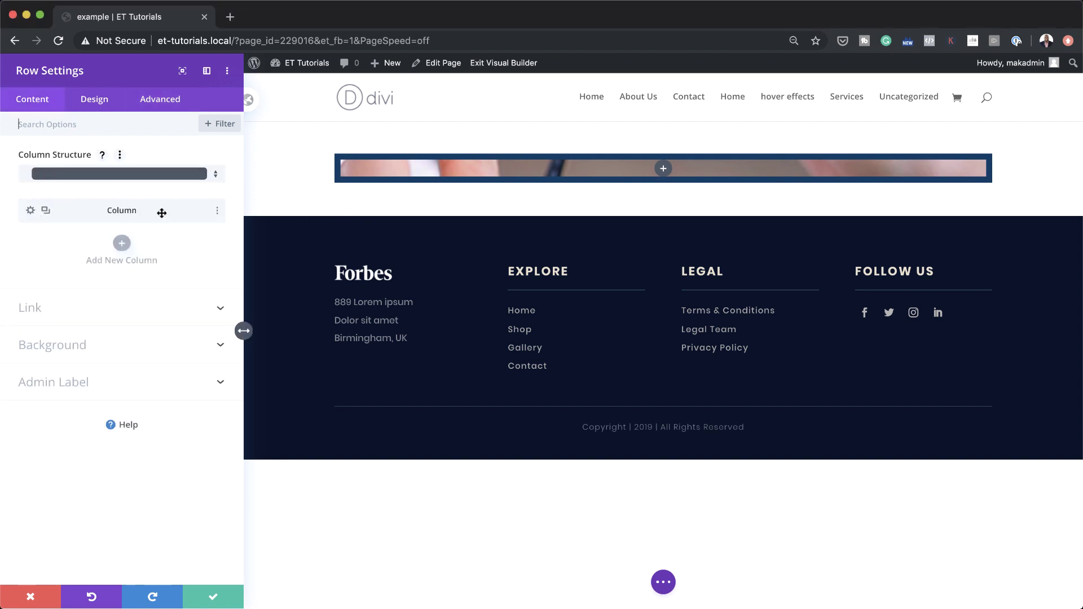
Give the column an inner box shadow preset in fully opaque black.
click(31, 210)
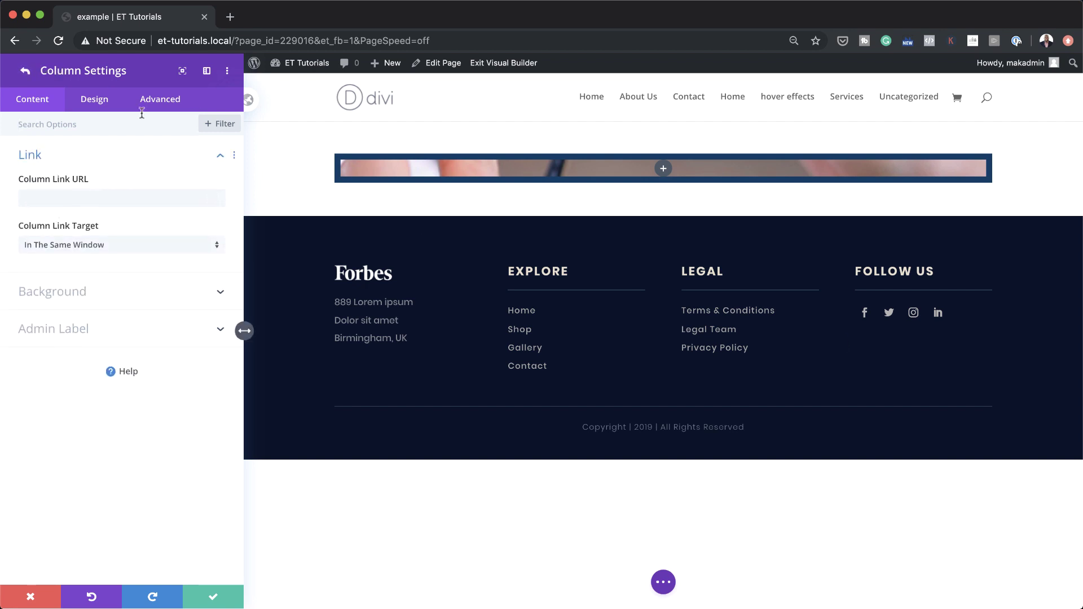
click(99, 103)
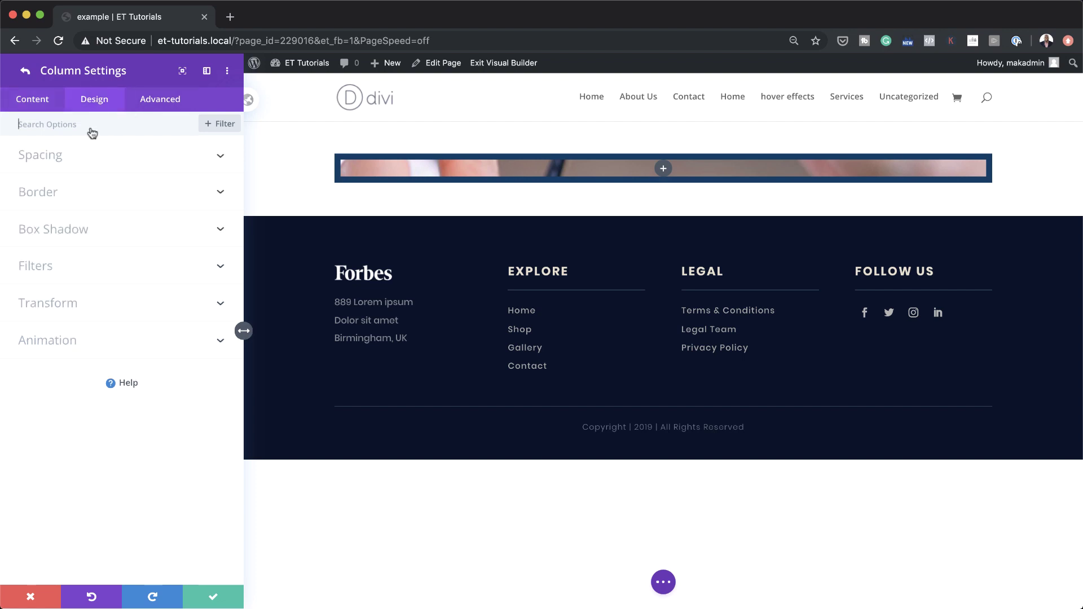
click(72, 241)
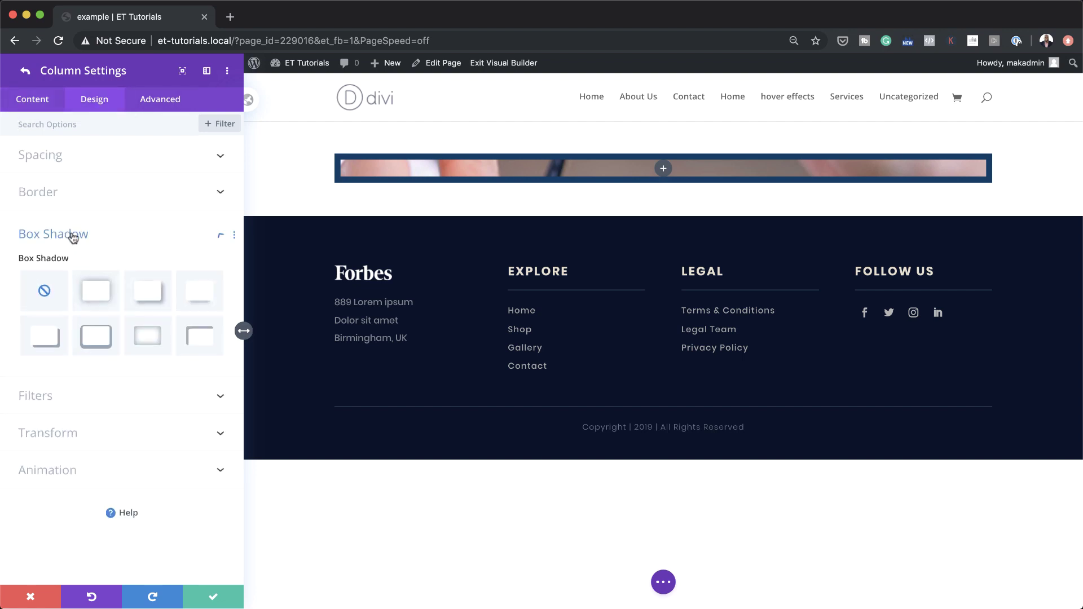
click(149, 339)
scroll(150, 341, down, 3)
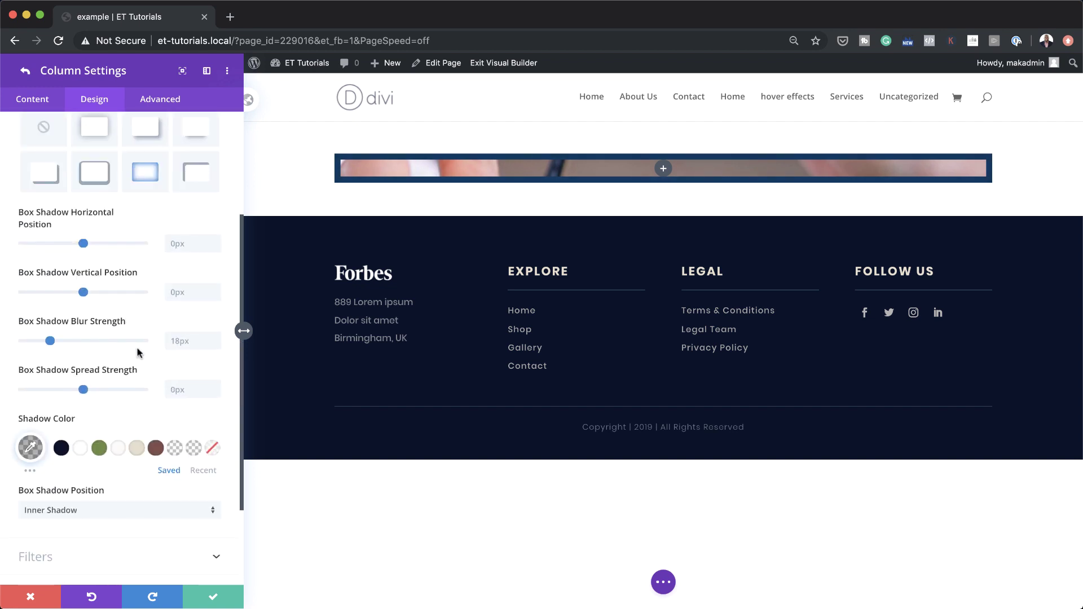
click(31, 447)
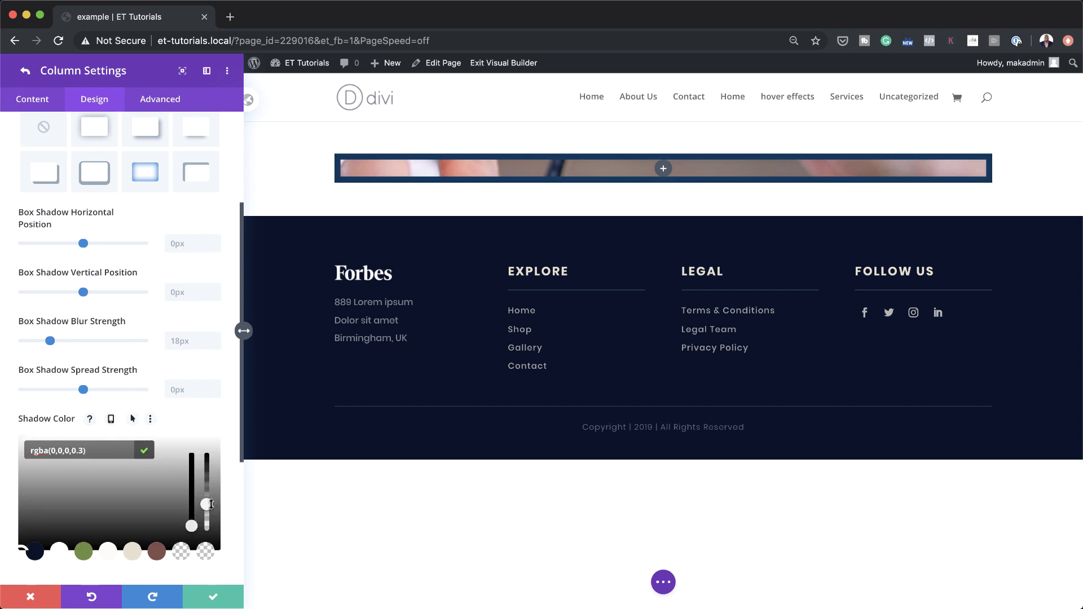
drag(206, 504, 207, 454)
click(57, 453)
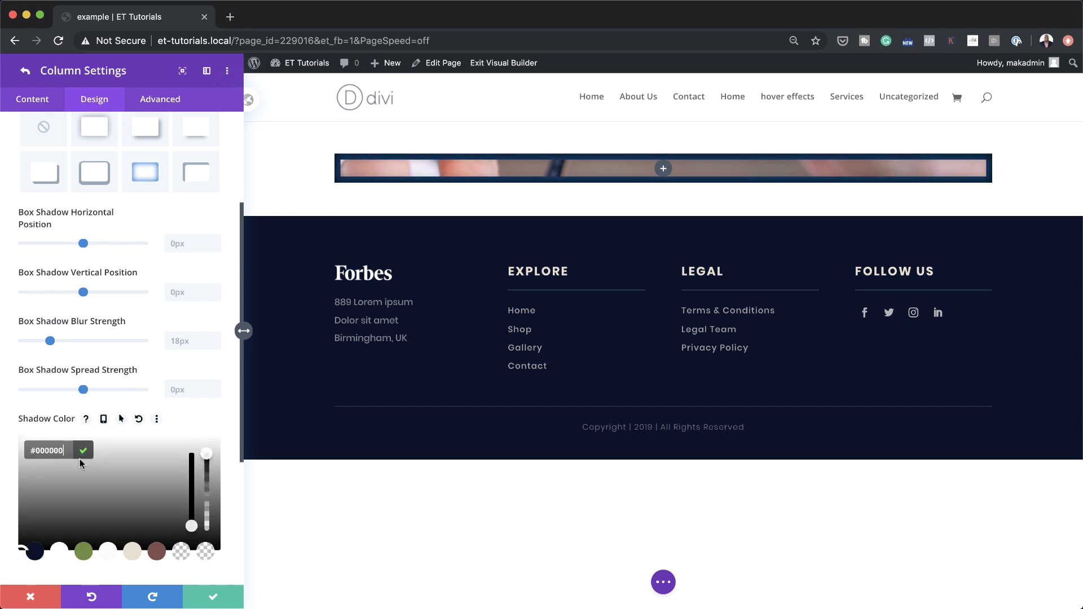
Set the column shadow's spread to 200px, hover spread to 0px, and blur to 0px.
click(173, 390)
text(200)
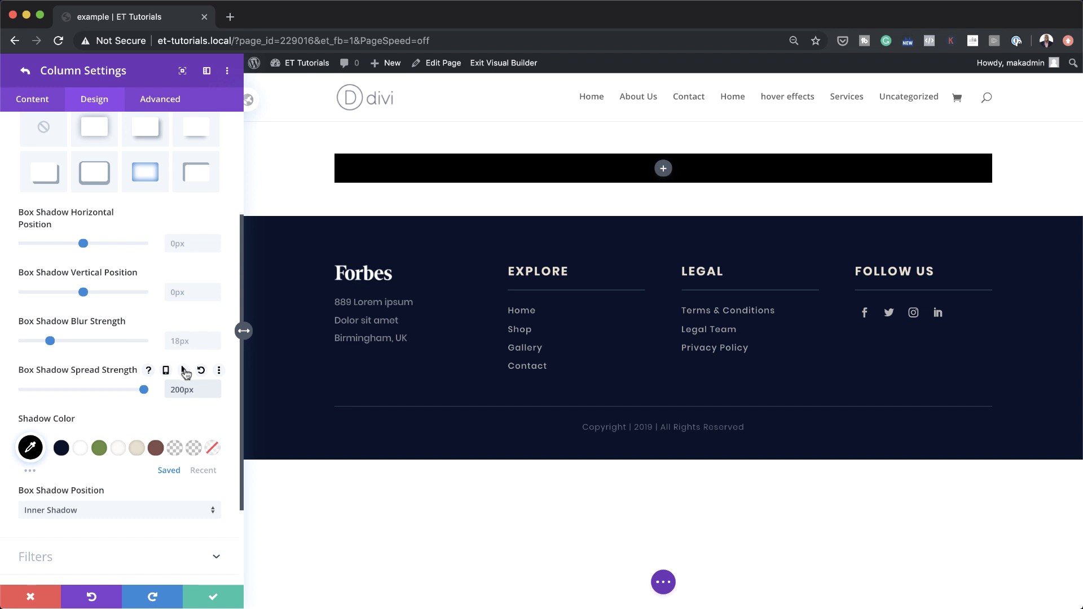
click(183, 370)
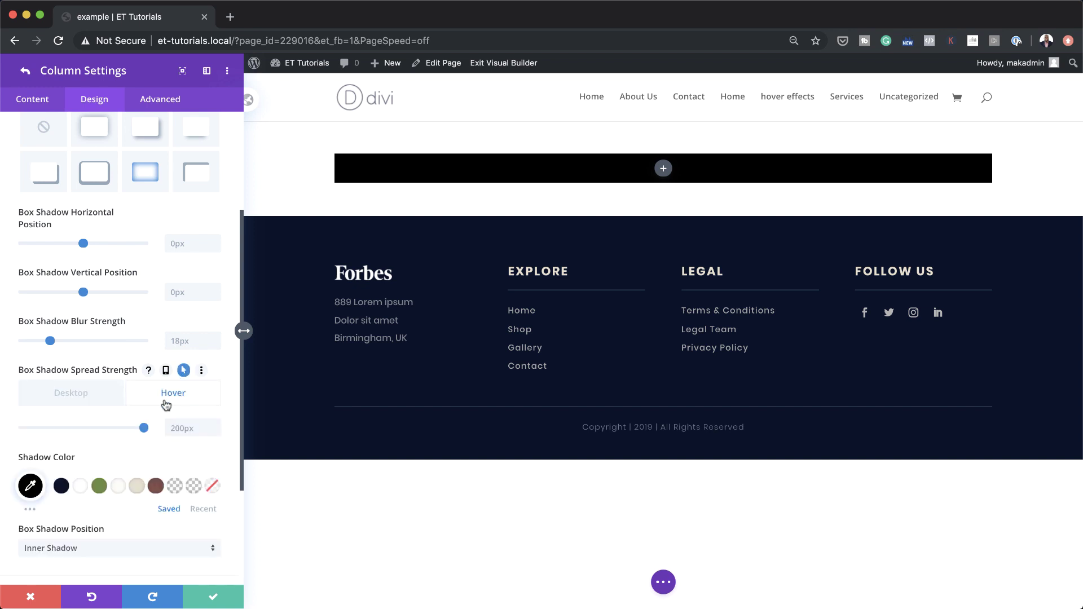
text(0)
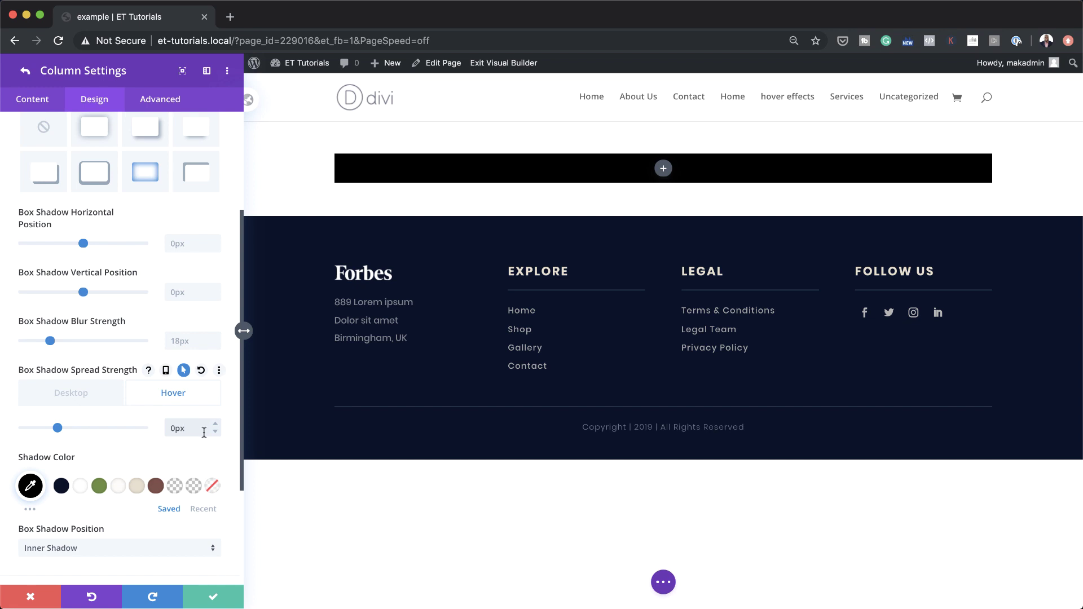
click(186, 339)
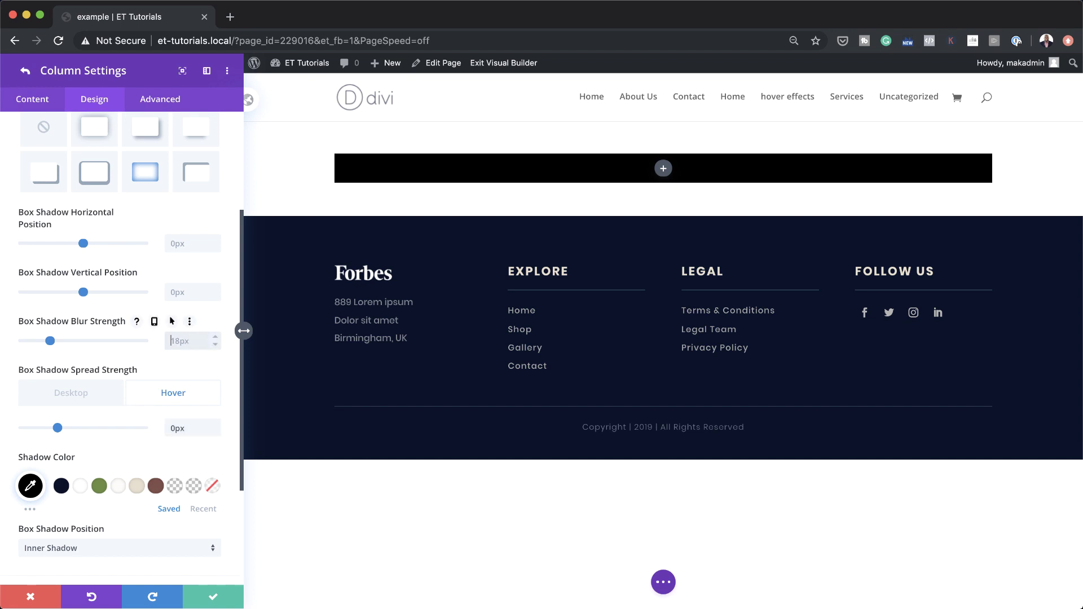
text(0)
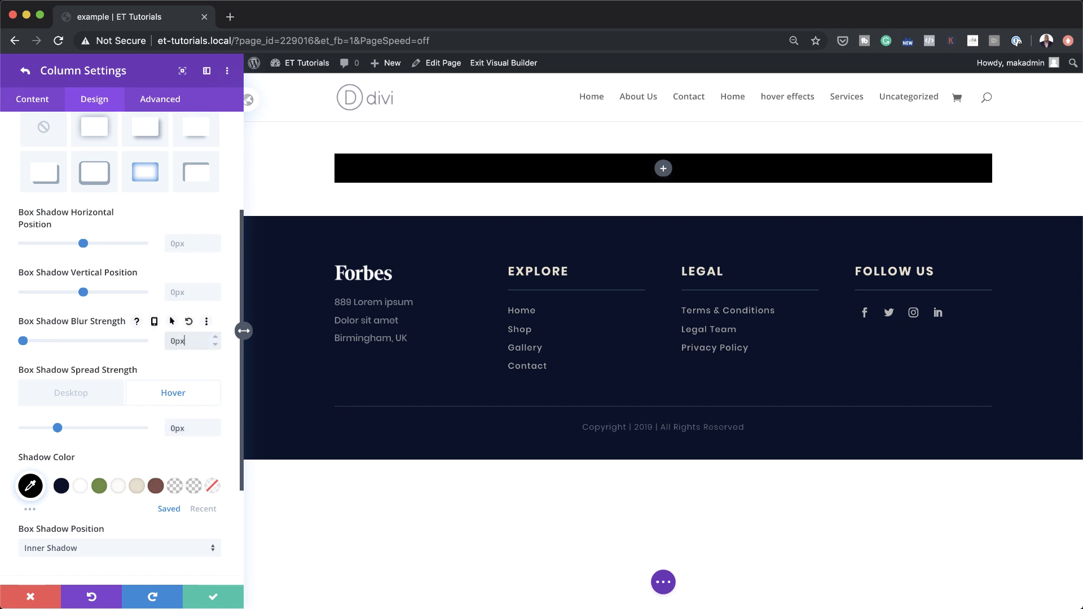
click(168, 102)
Give the column a 500ms transition duration with 200ms delay and save the settings.
click(79, 267)
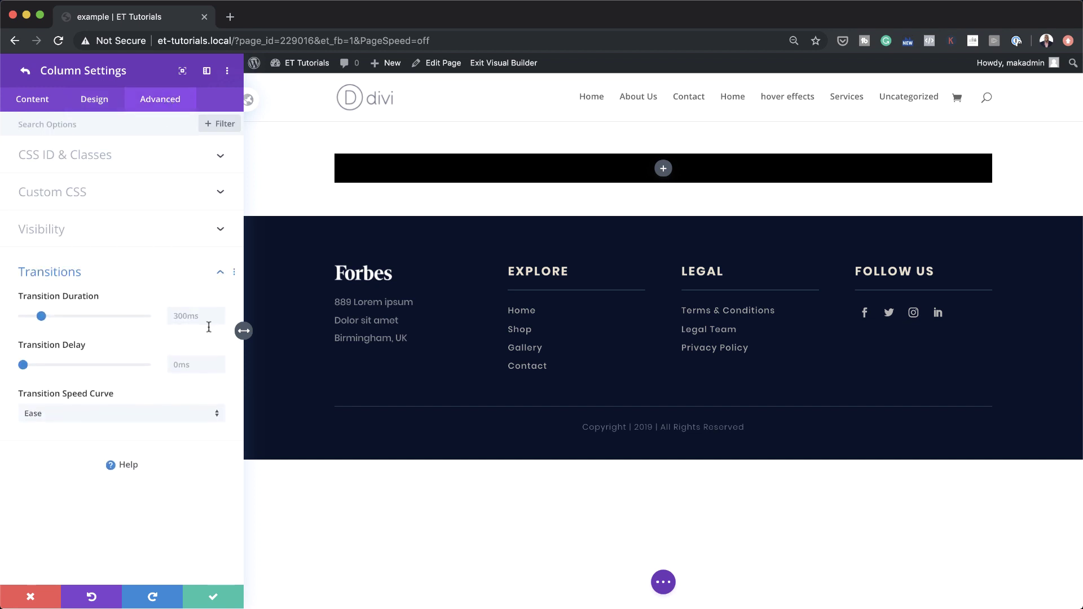
click(186, 316)
text(500ms)
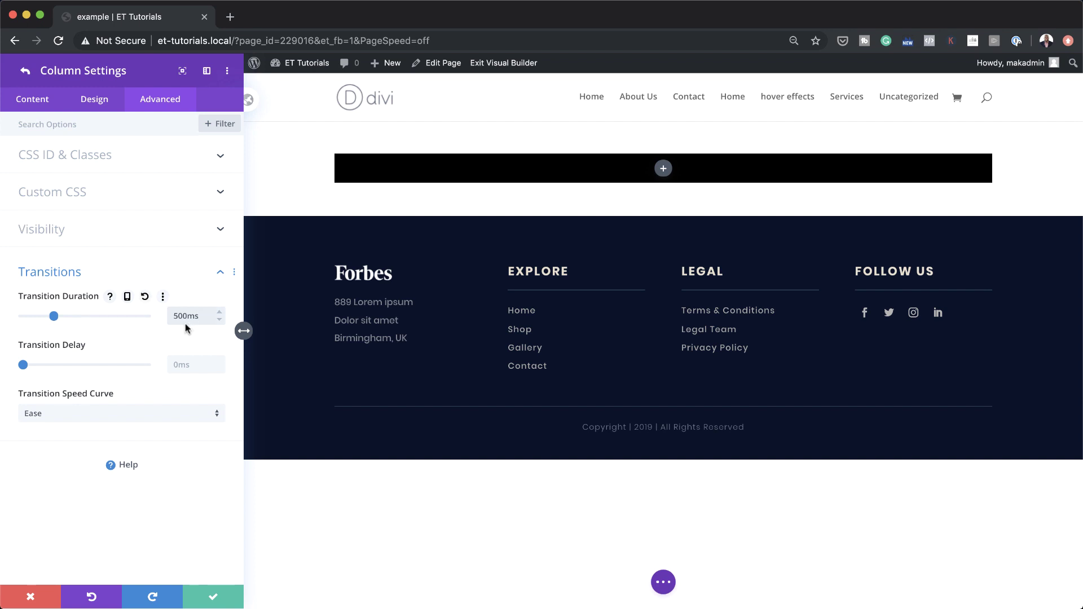
click(201, 370)
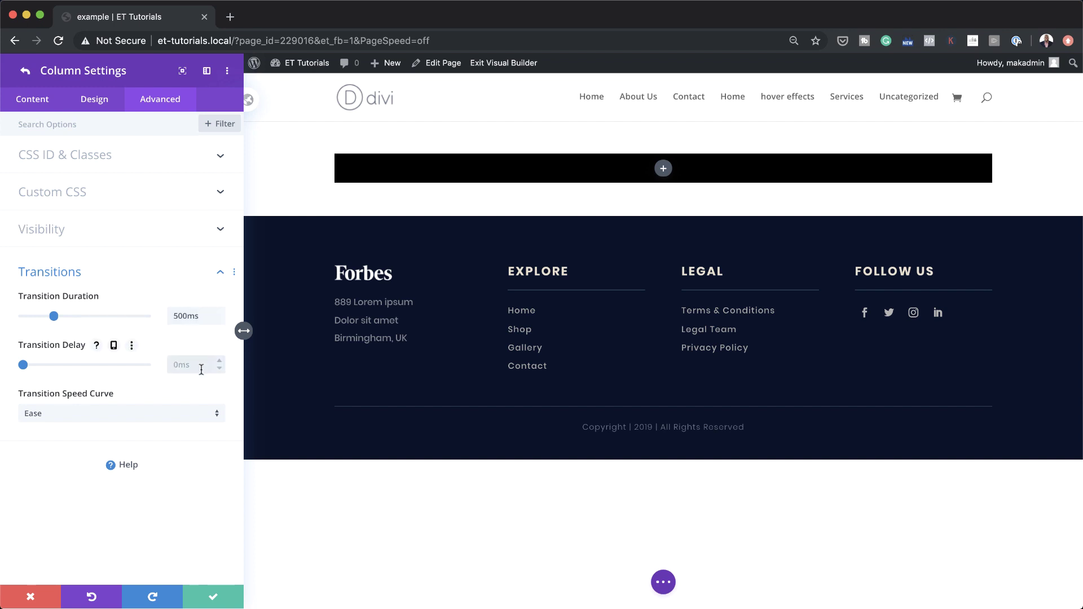
text(200)
key(super+Tab)
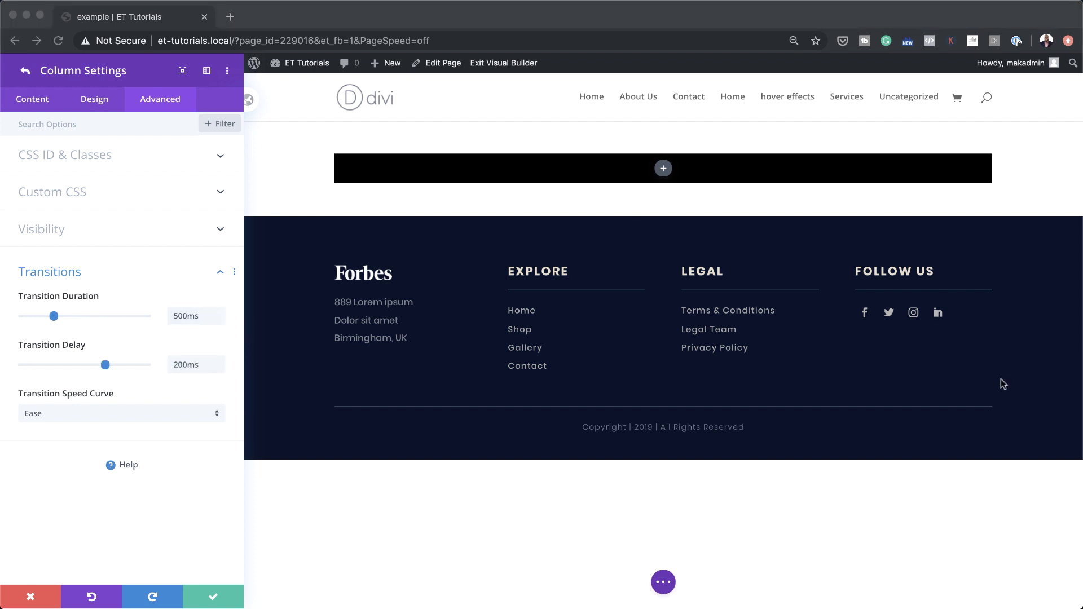
click(222, 603)
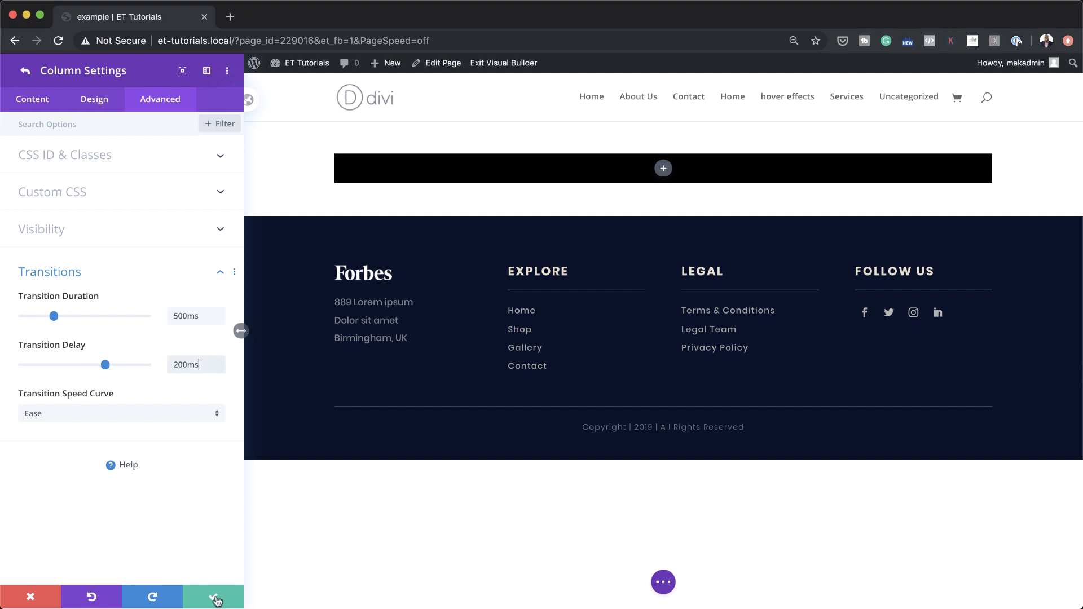
click(217, 599)
click(214, 598)
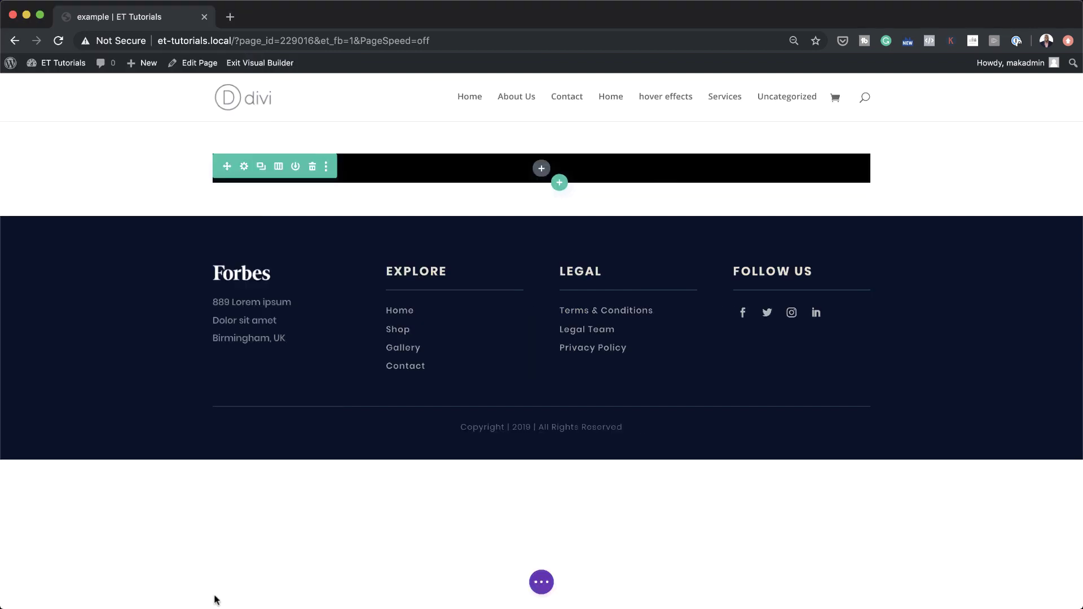
Add a Blurb module to the column by searching 'blu'.
click(540, 169)
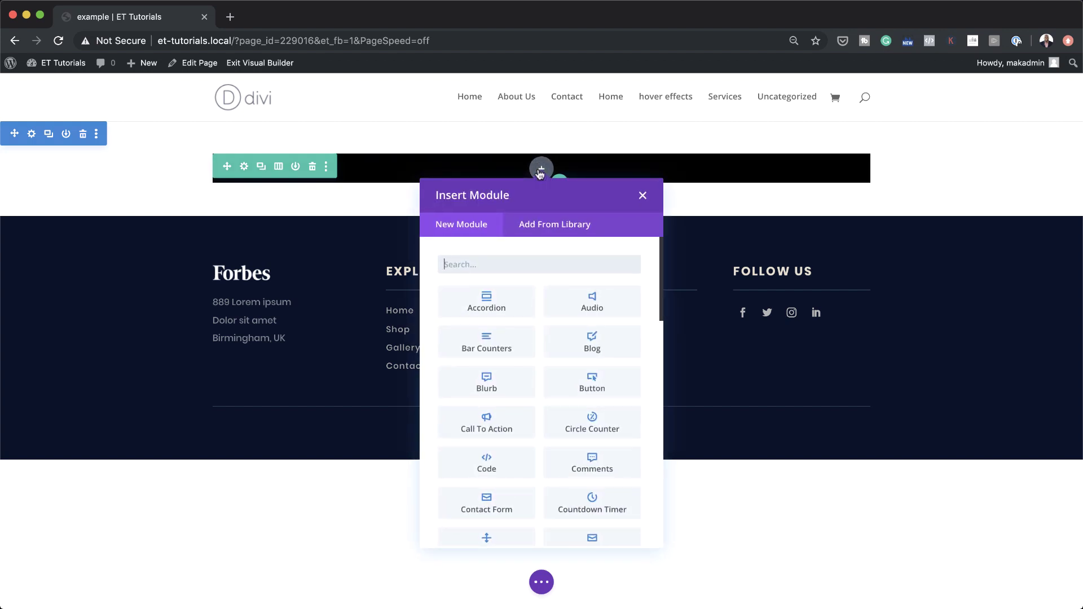
text(blu)
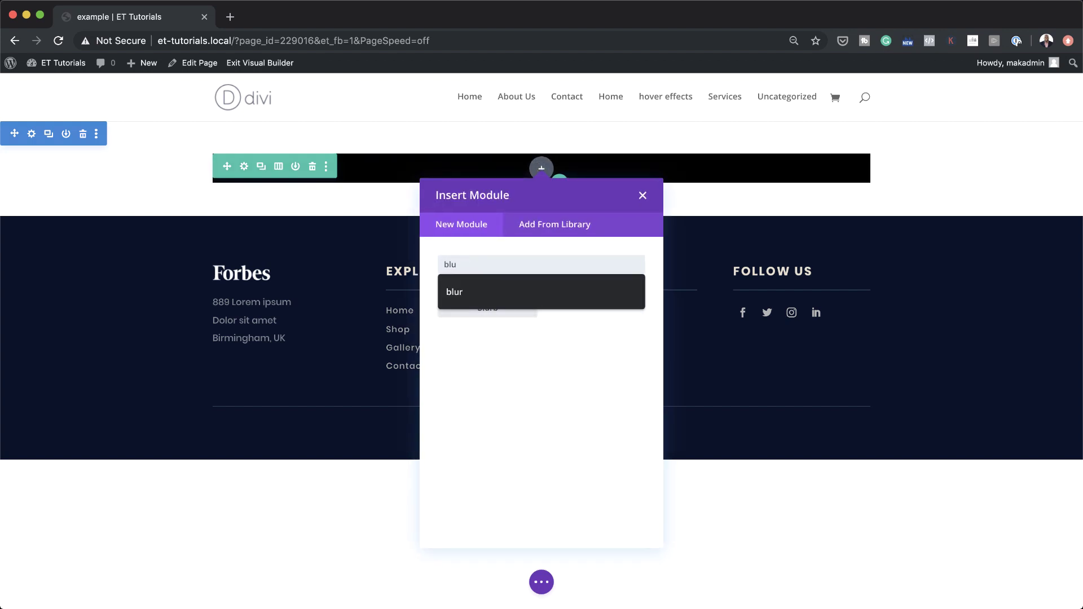
click(512, 318)
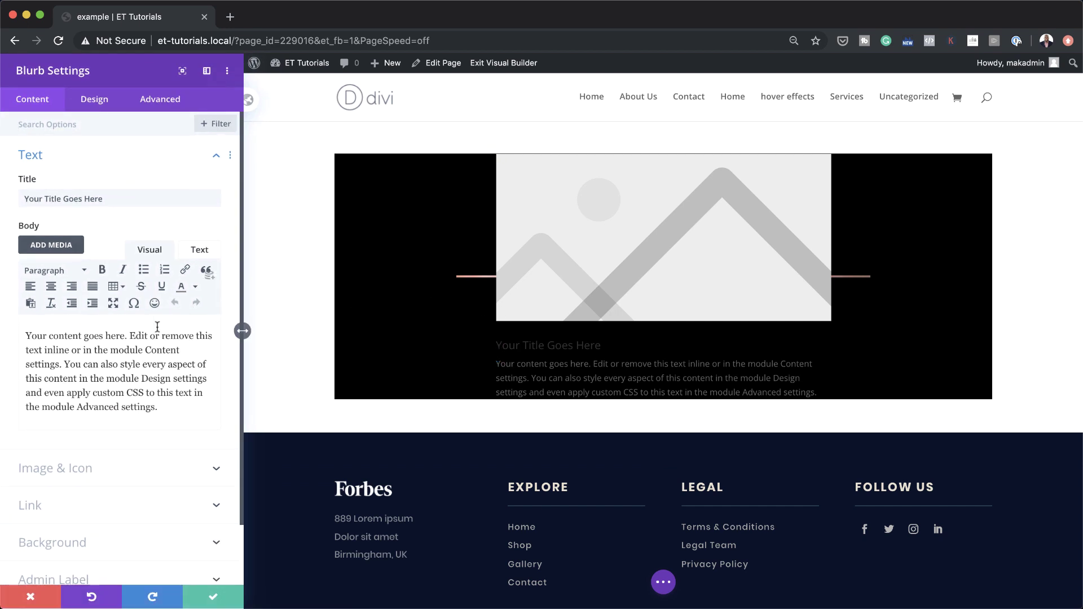
Replace the blurb's placeholder image with eye-doctor-icon-01.png from the Media Library.
scroll(161, 412, down, 3)
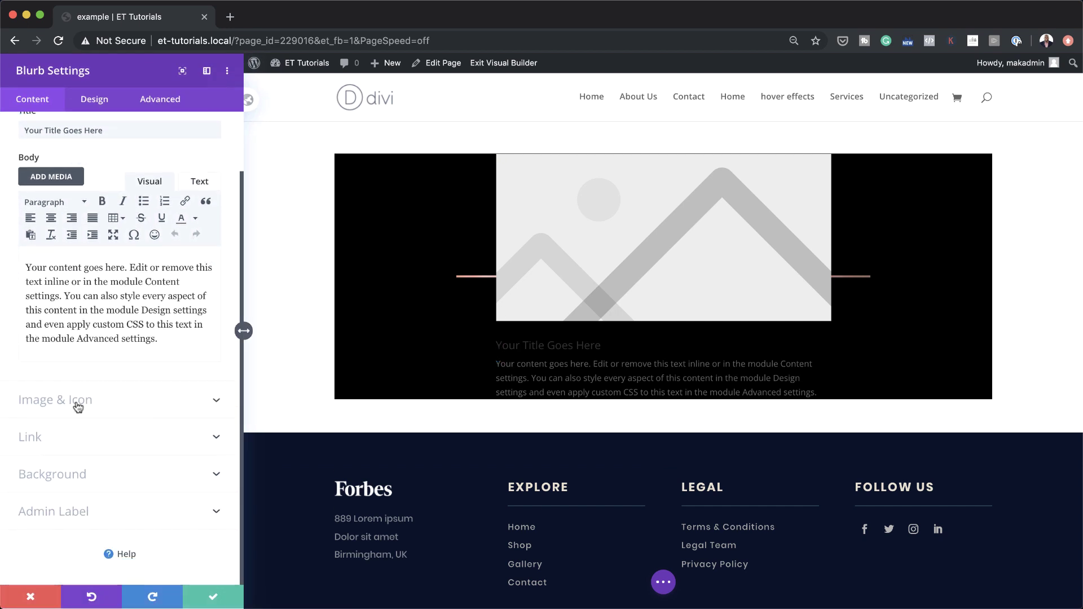
click(76, 405)
click(109, 337)
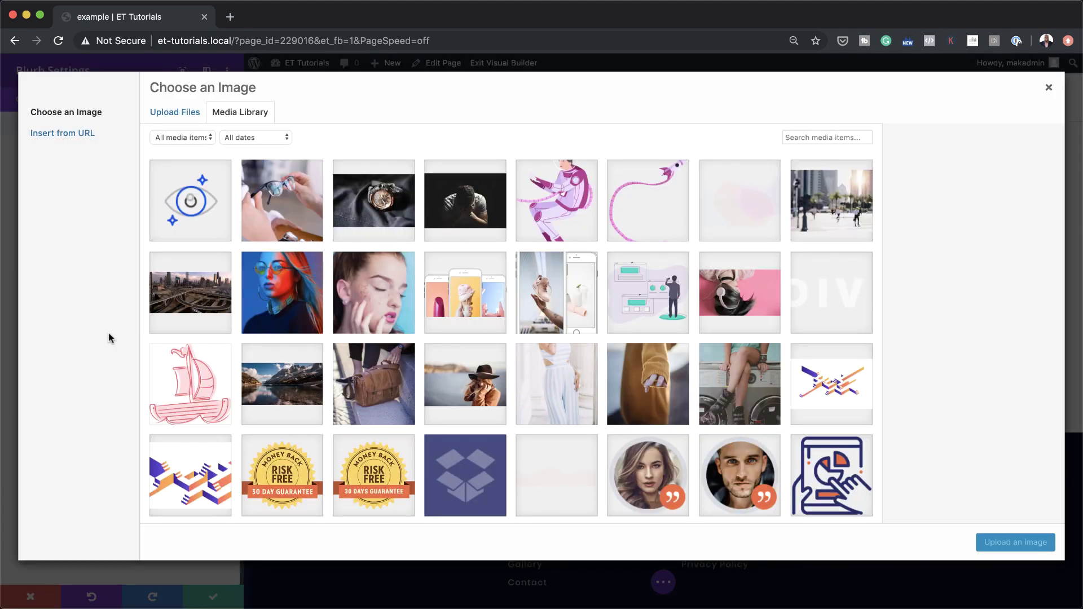
click(205, 211)
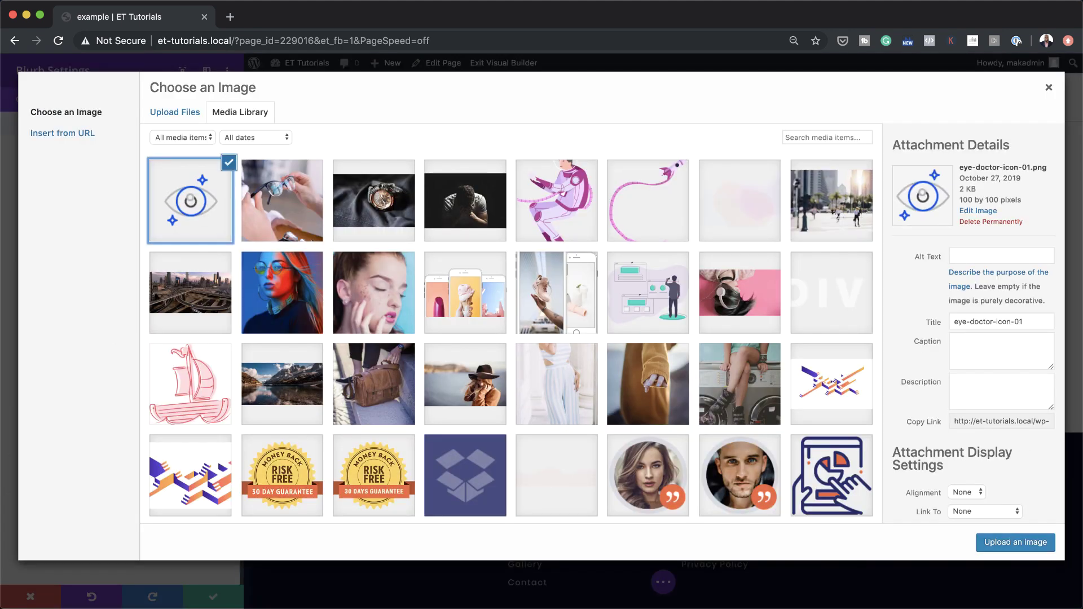
click(1007, 543)
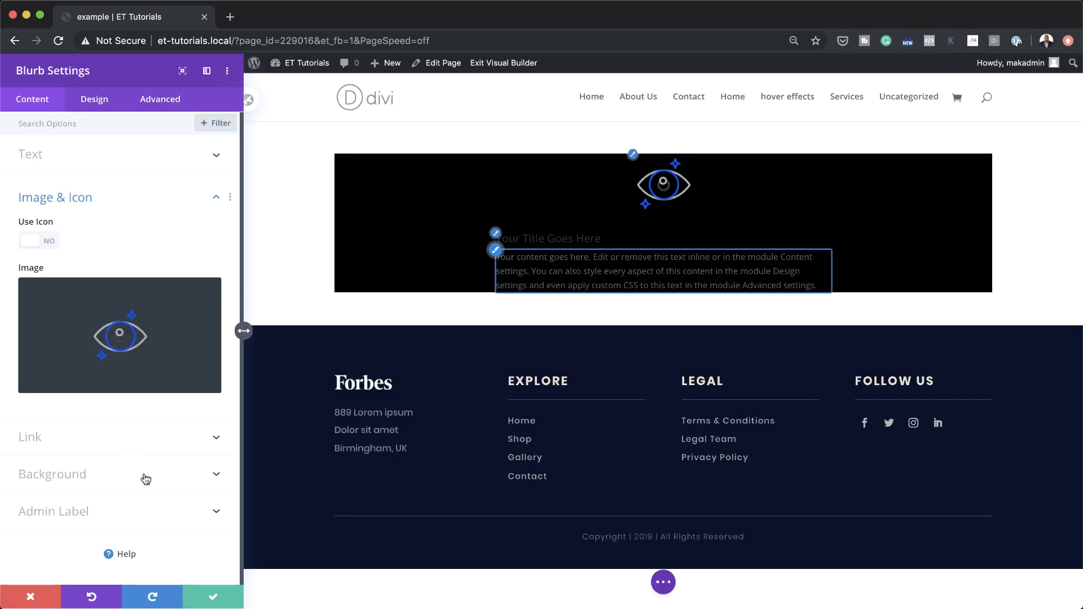
Set the blurb's background colour to blue #0c71c3.
click(96, 479)
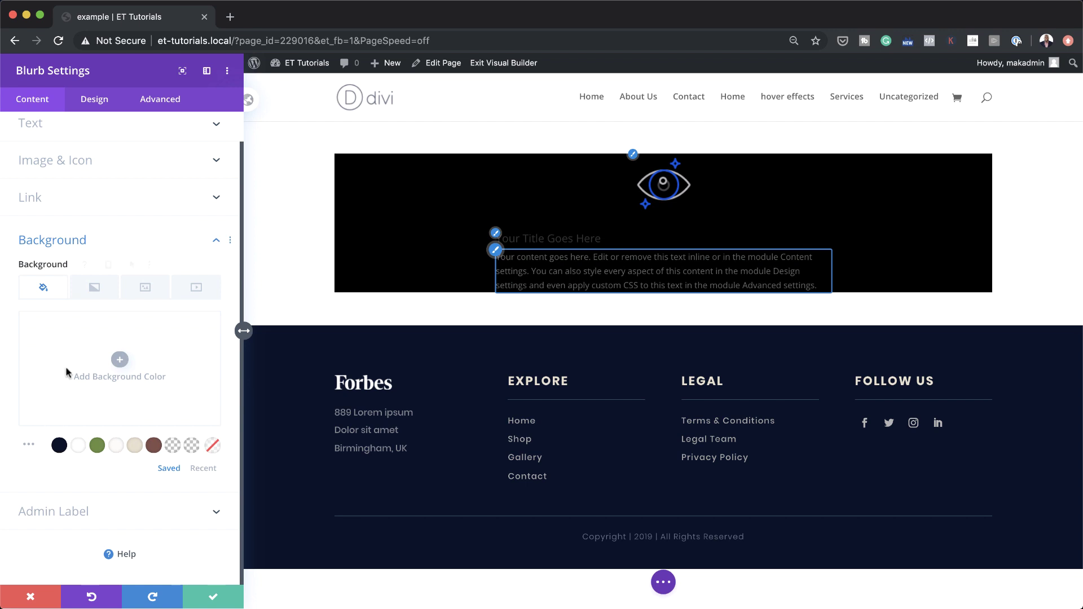
click(119, 359)
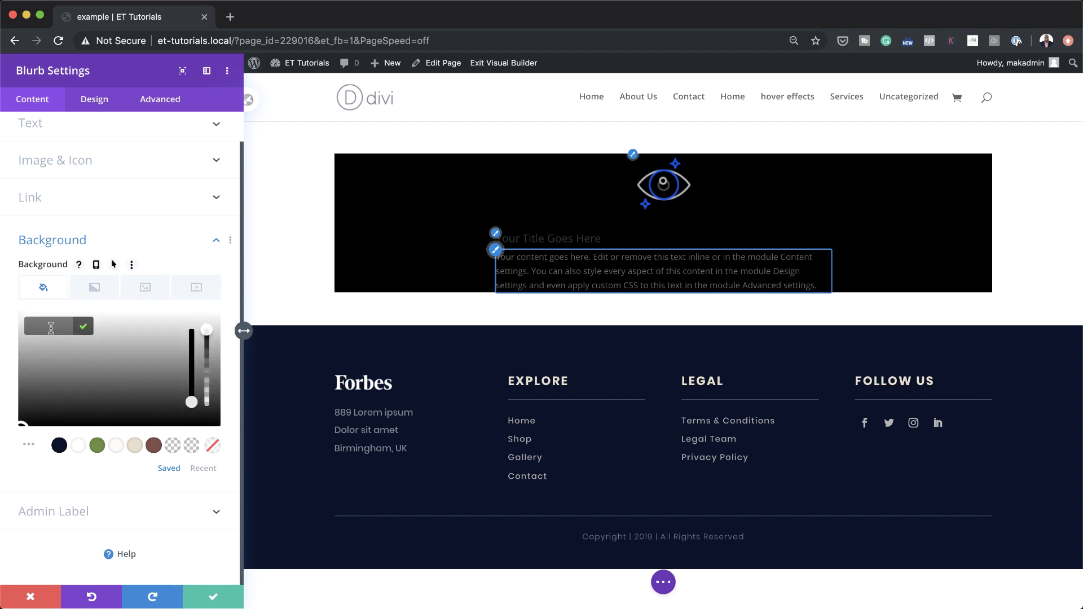
text(#0c71c3)
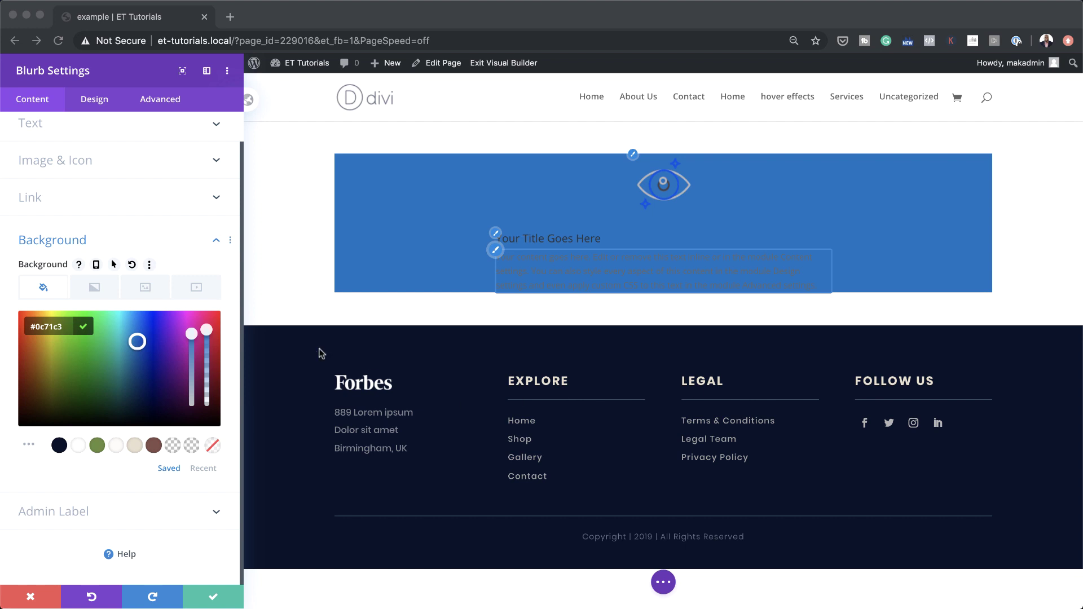
Give the blurb a hover background colour of rgba(12,113,195,0.35).
click(114, 265)
click(162, 276)
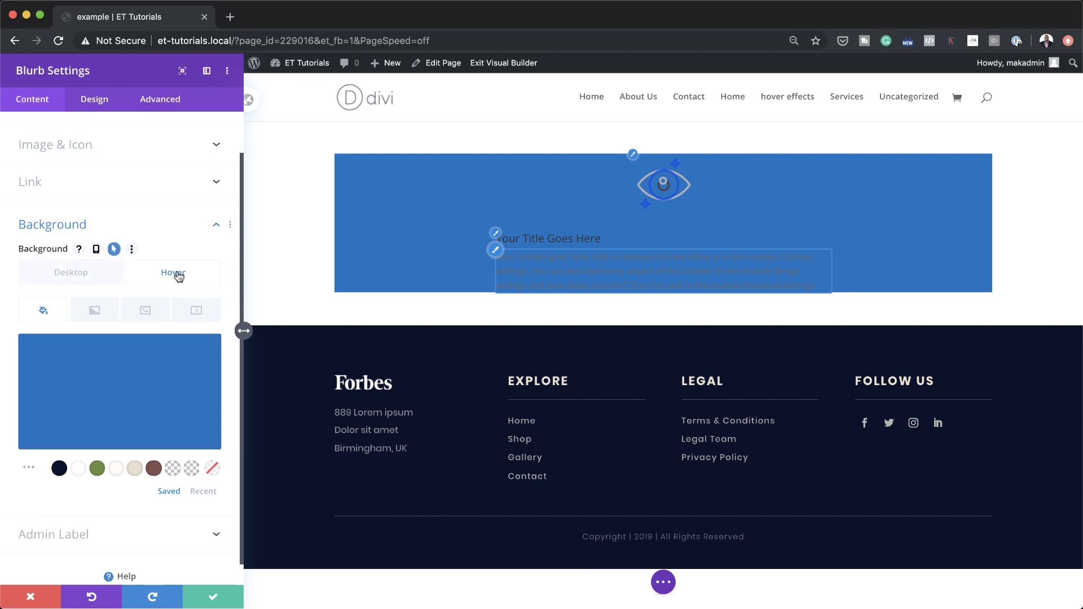
click(100, 377)
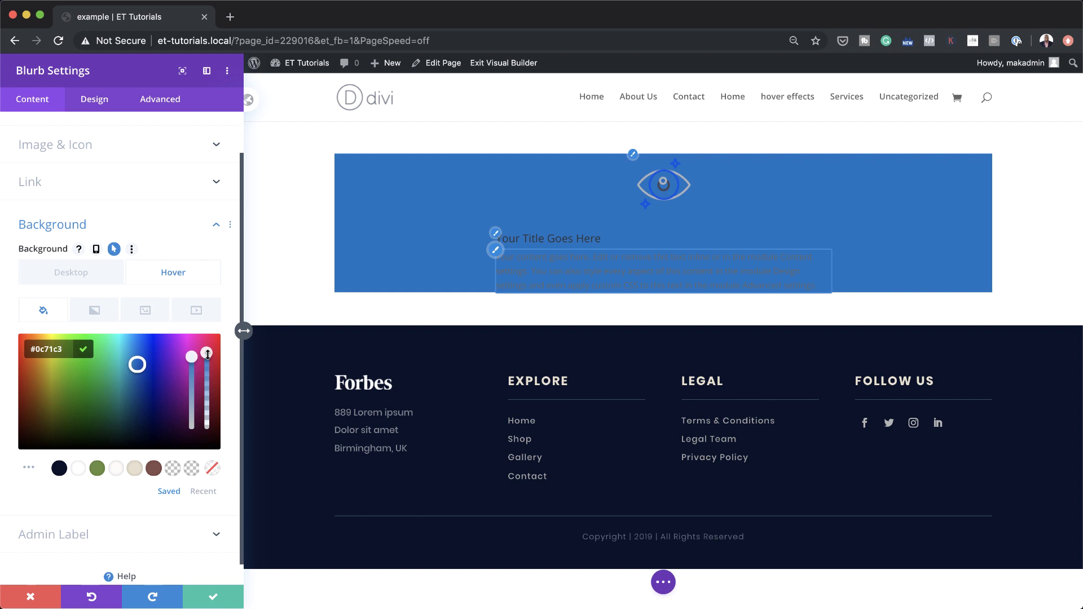
drag(209, 364, 178, 372)
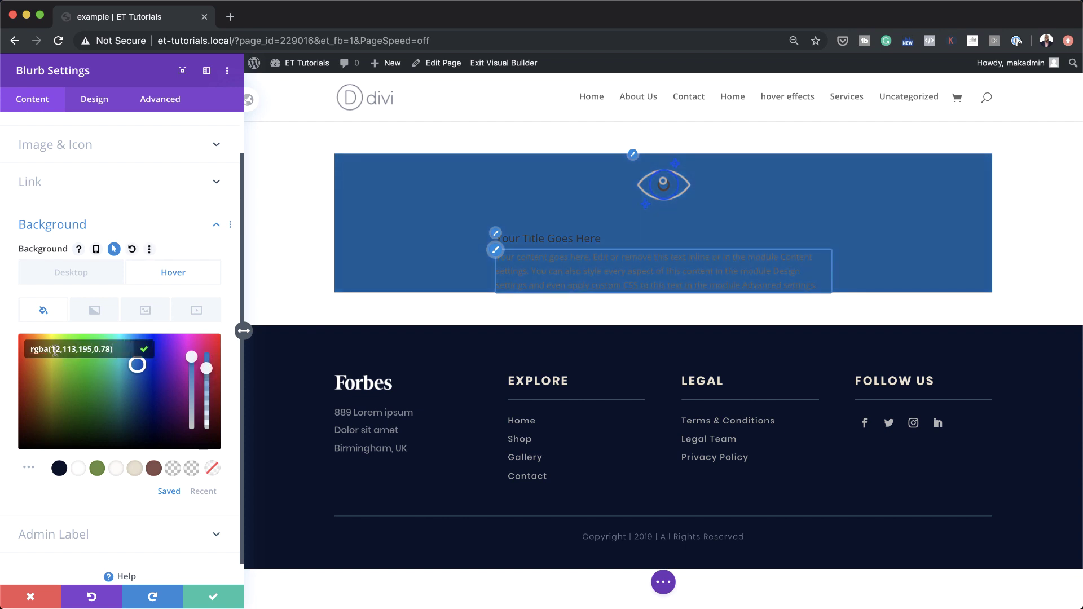
drag(61, 349, 100, 349)
key(BackSpace)
key(BackSpace)
text(35)
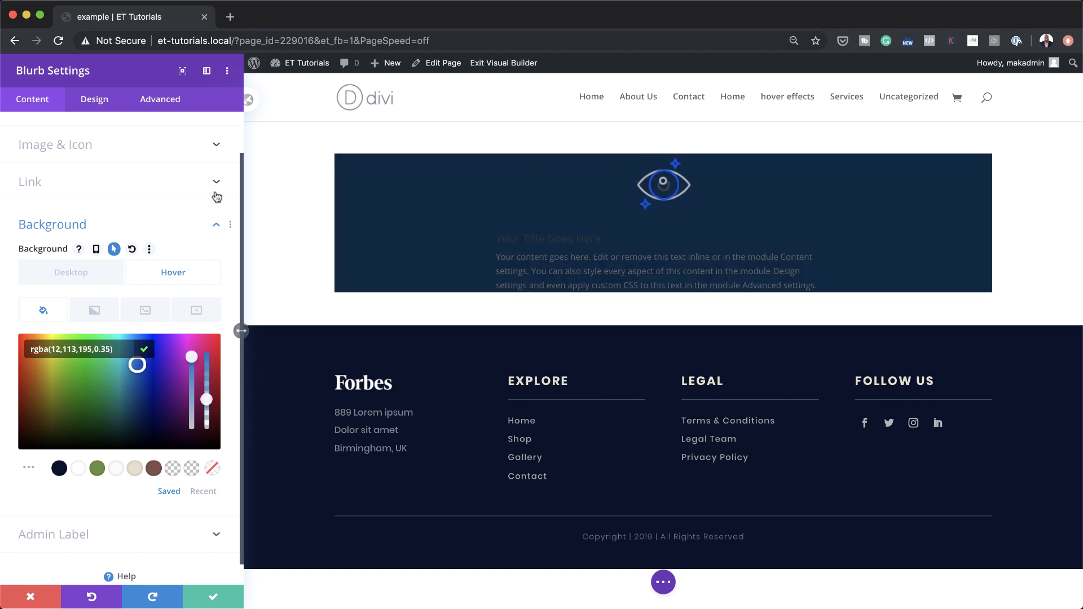
click(93, 110)
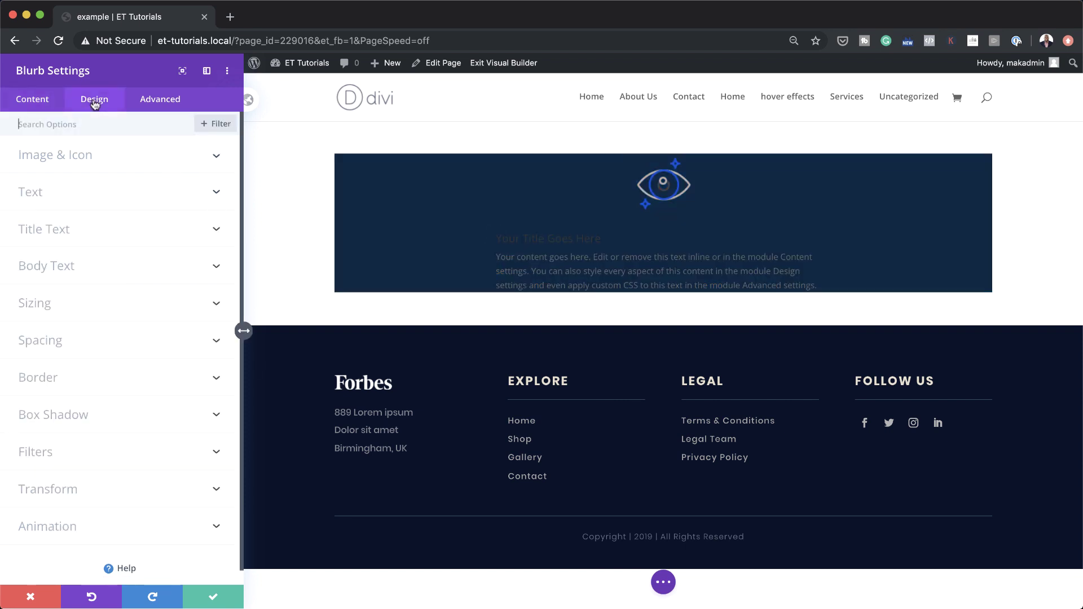
Center-align the blurb's title and body text and set its text colour to Light.
click(54, 193)
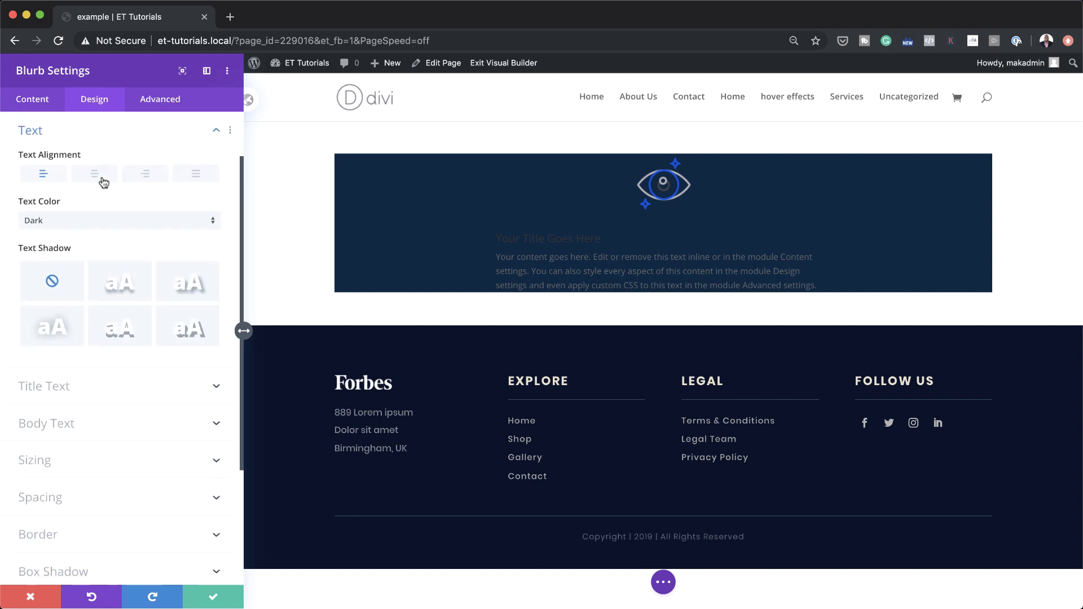
click(94, 175)
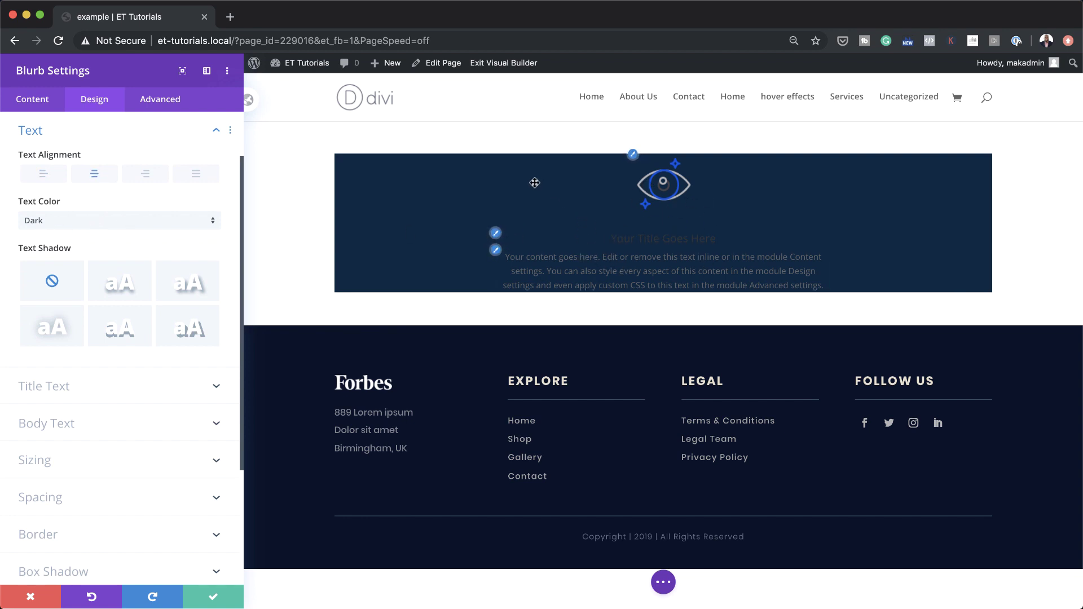
click(80, 221)
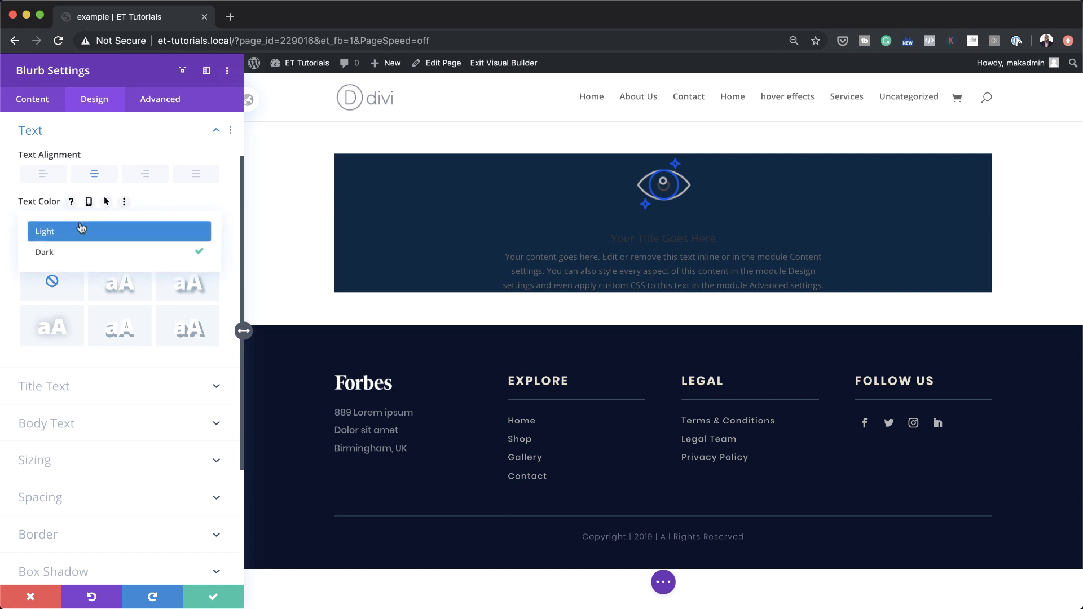
click(82, 232)
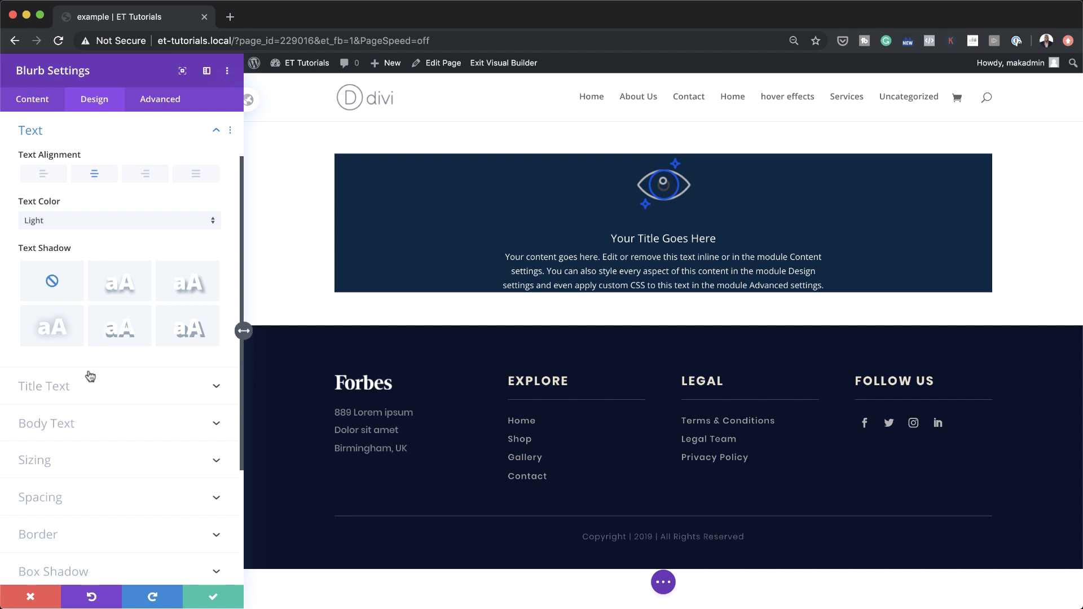
scroll(89, 375, down, 2)
Give the blurb 20px padding on top, bottom, left and right, then save the blurb settings.
click(53, 438)
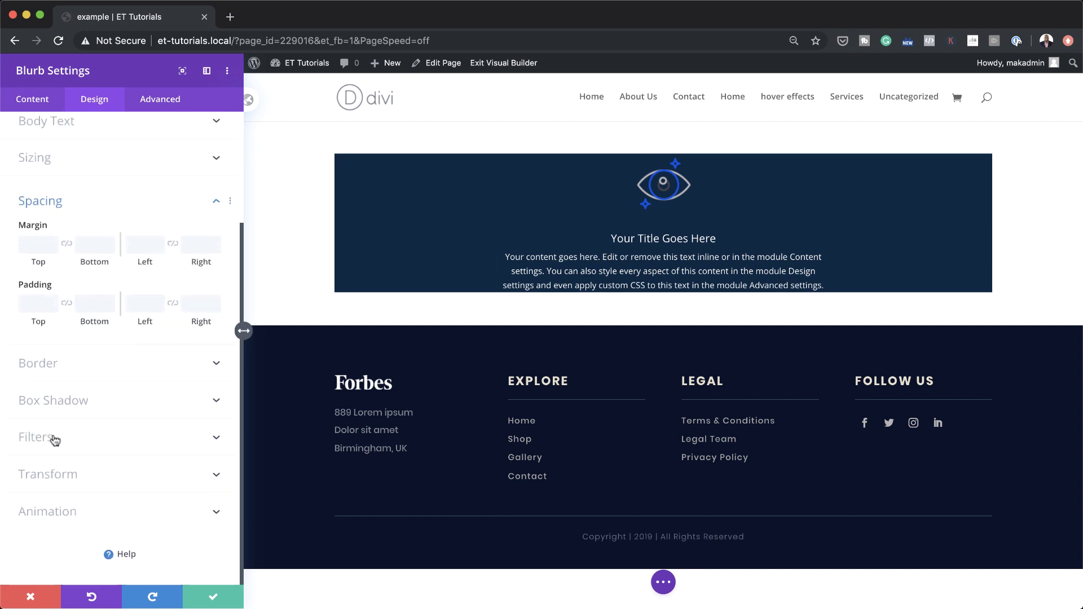
click(37, 303)
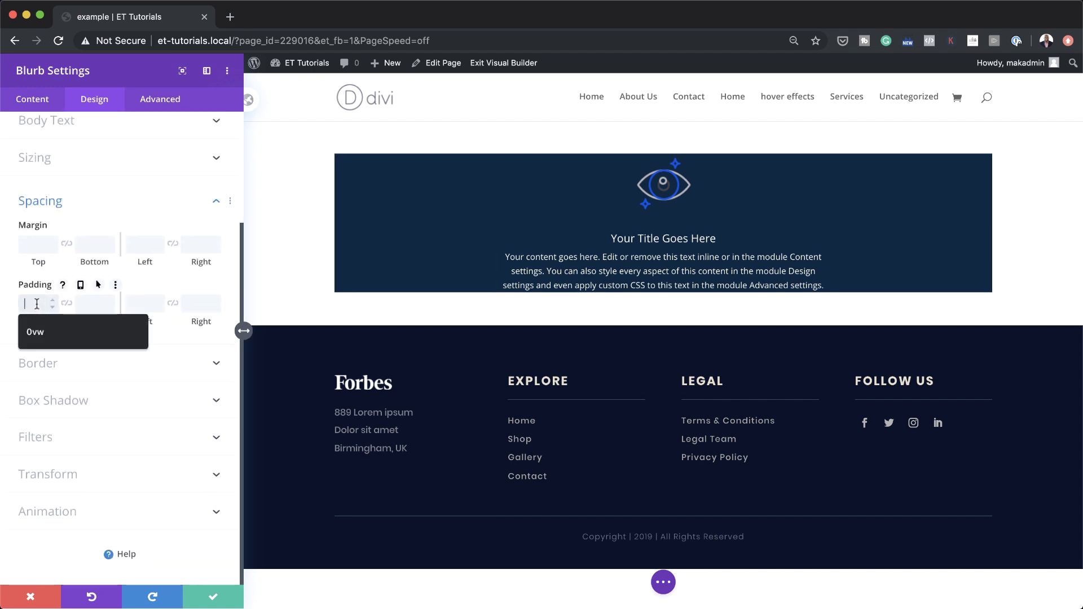
text(20px)
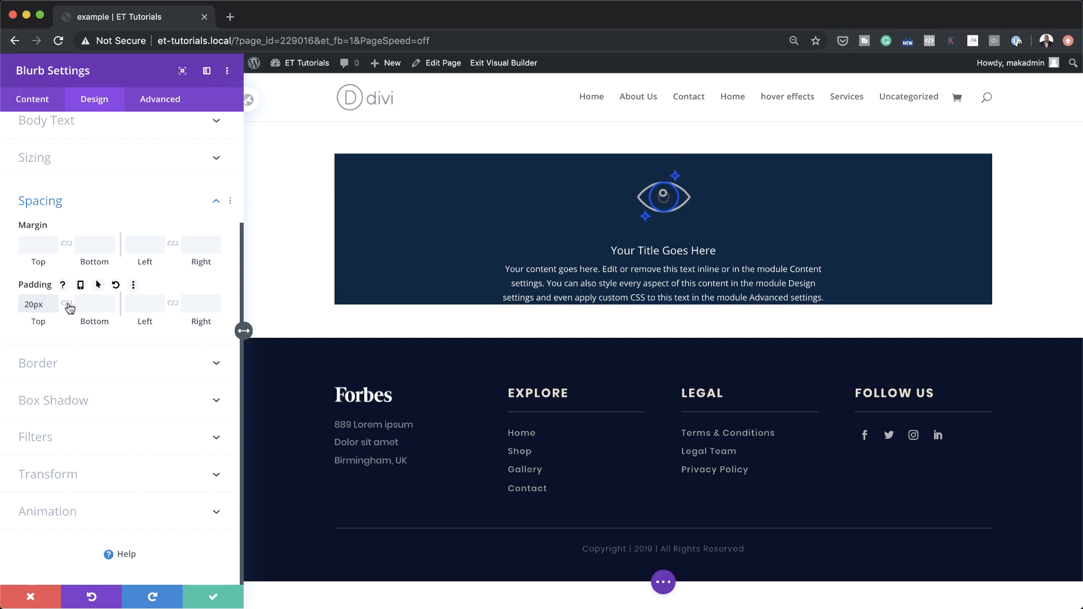
click(68, 305)
click(144, 307)
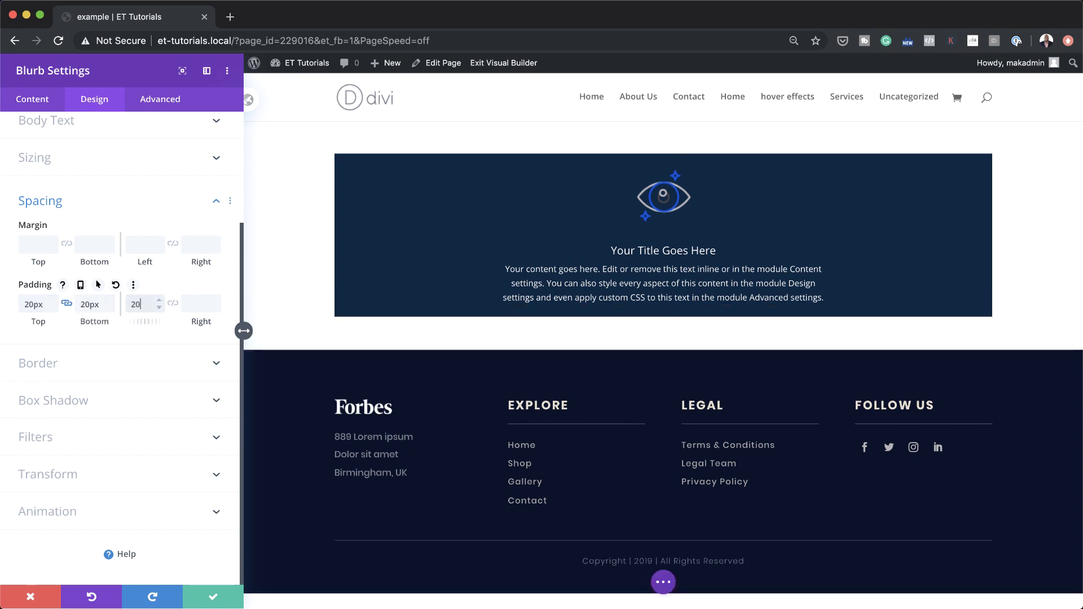
click(173, 304)
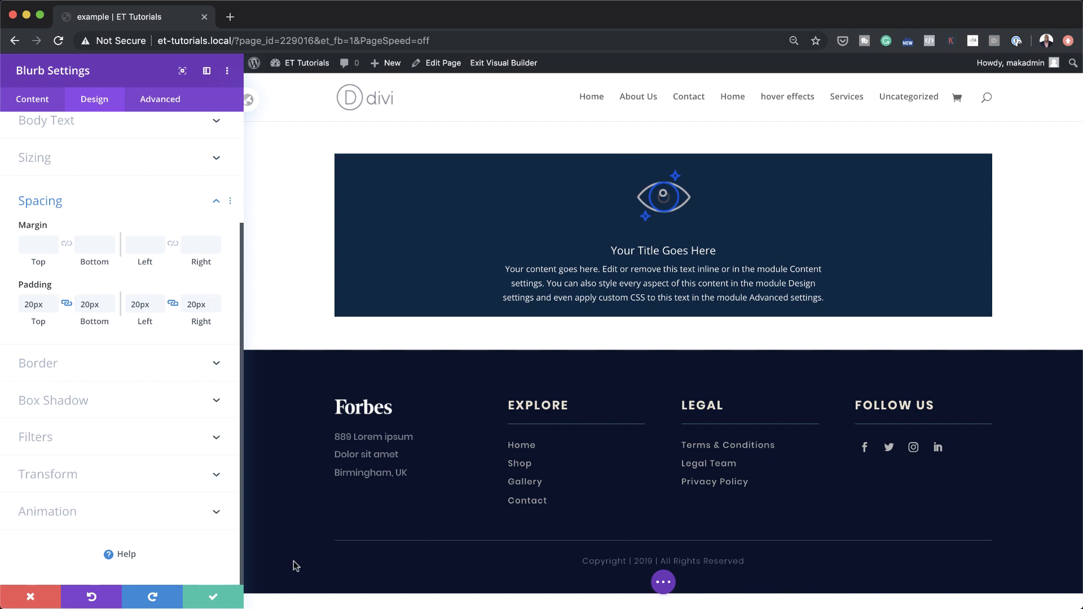
click(217, 599)
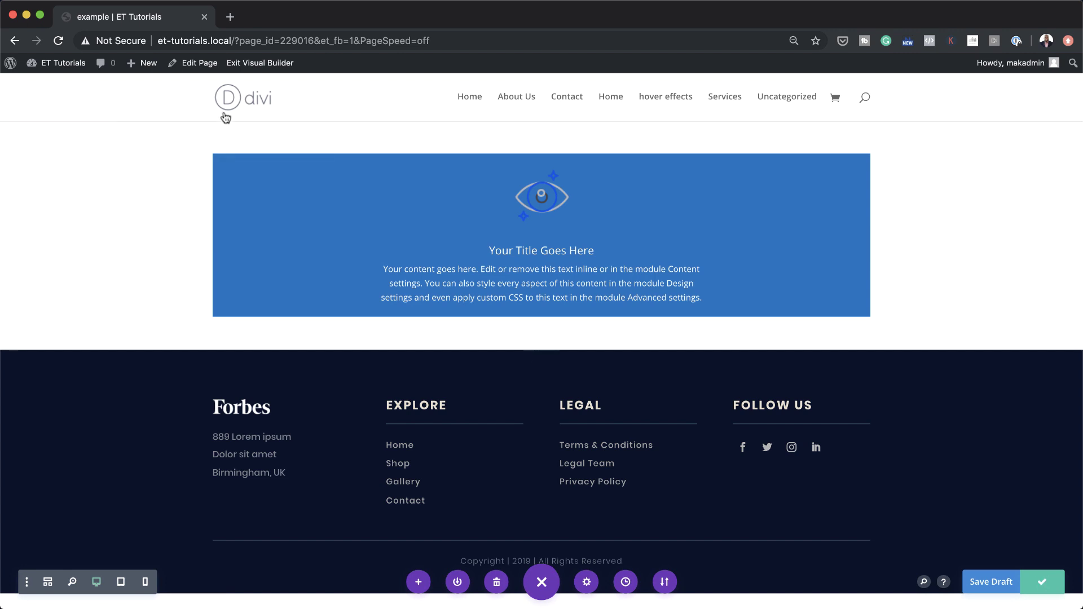
Exit the Visual Builder to view the live page with the eyeglasses row and eye blurb.
click(263, 63)
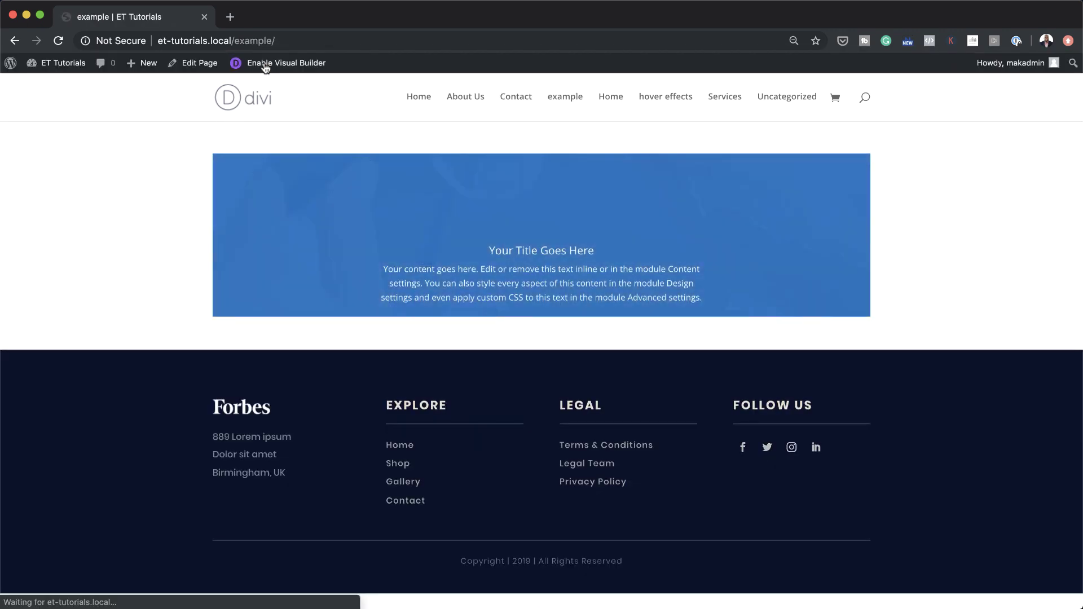